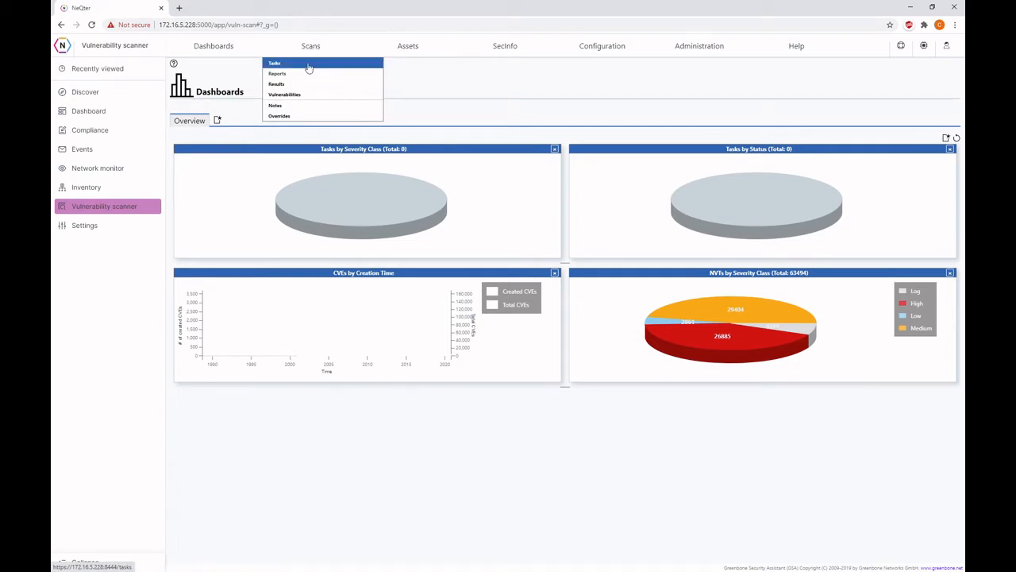
# Open the scan tasks list and start an immediate scan of 10.242.2.3 with the Task Wizard.
pyautogui.click(309, 66)
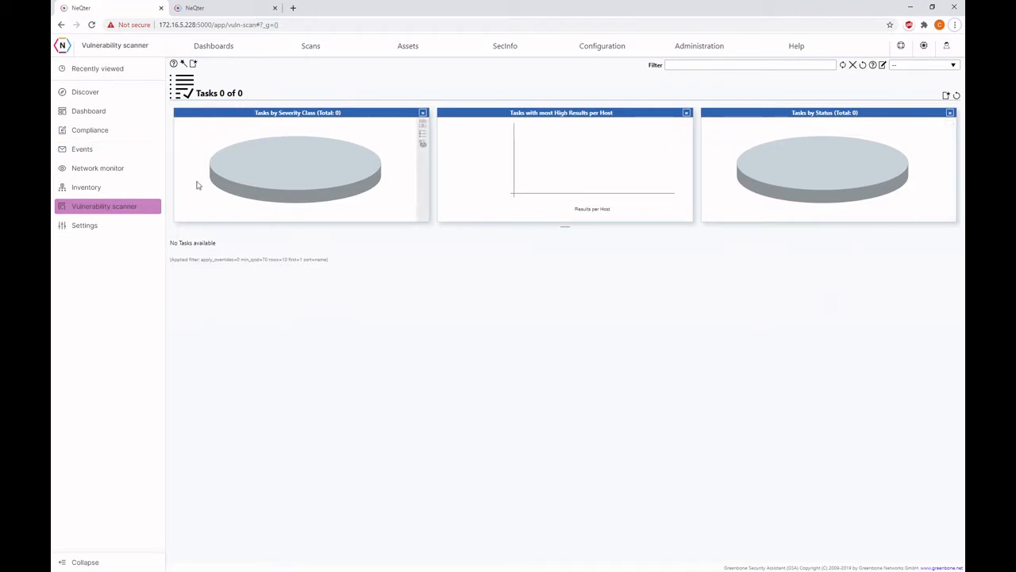
pyautogui.click(195, 64)
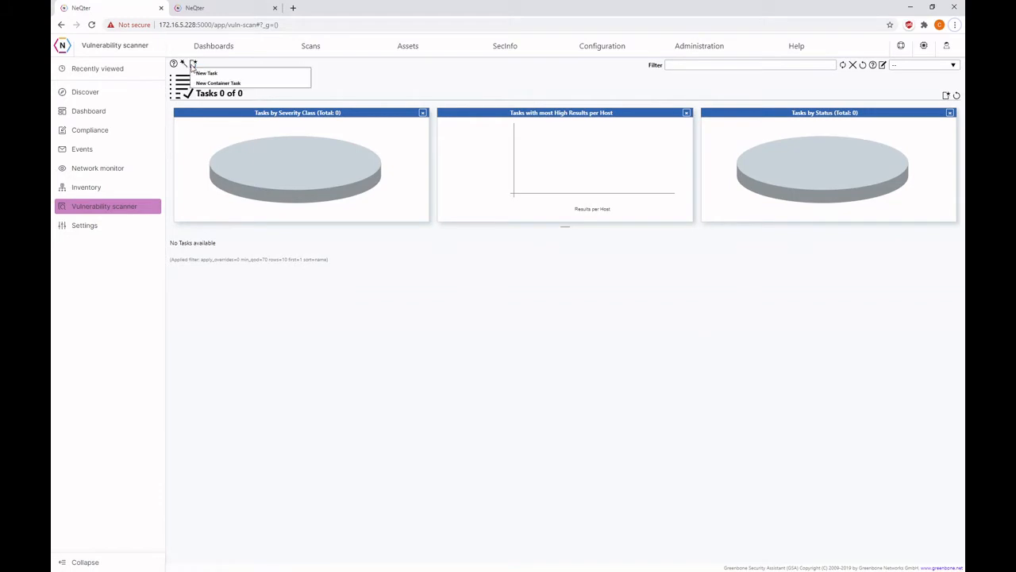
pyautogui.moveTo(185, 63)
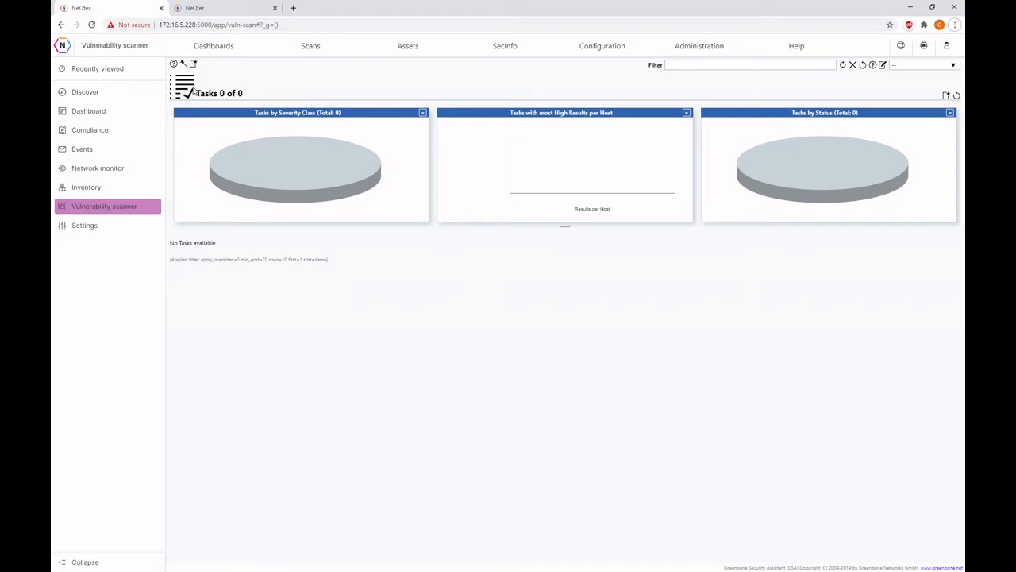
pyautogui.click(190, 73)
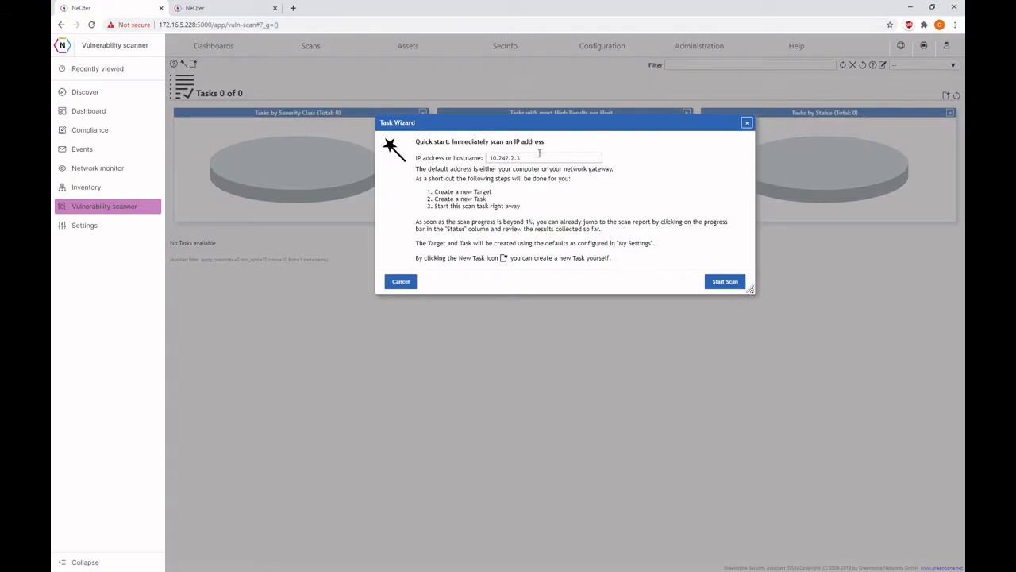
pyautogui.moveTo(540, 156); pyautogui.dragTo(490, 157)
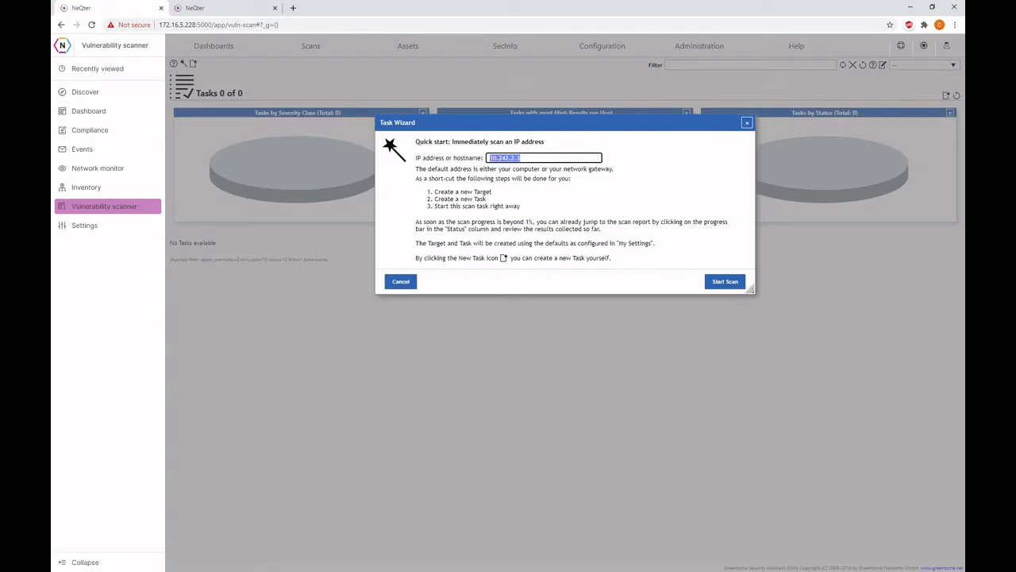
pyautogui.click(527, 165)
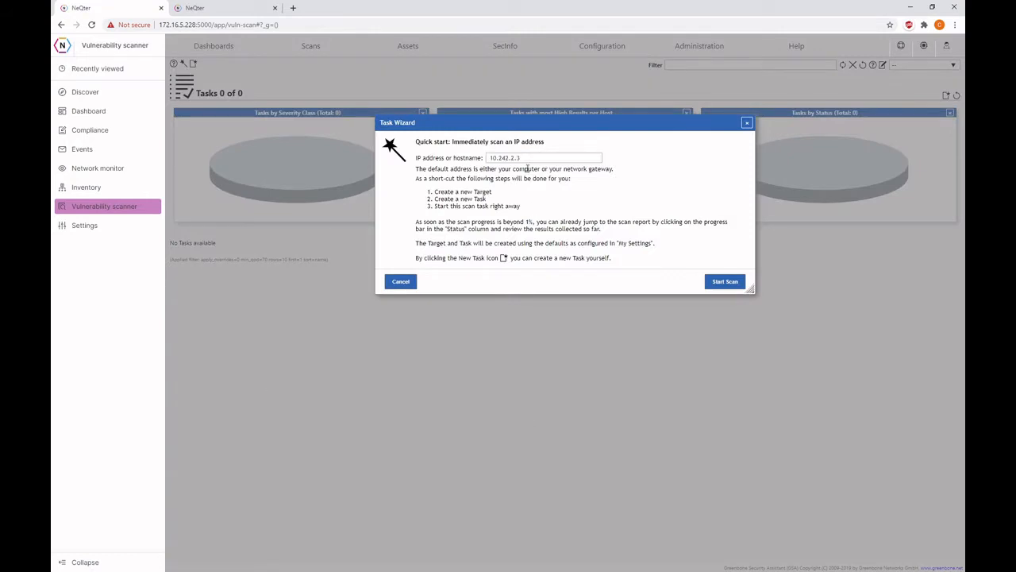
pyautogui.click(720, 279)
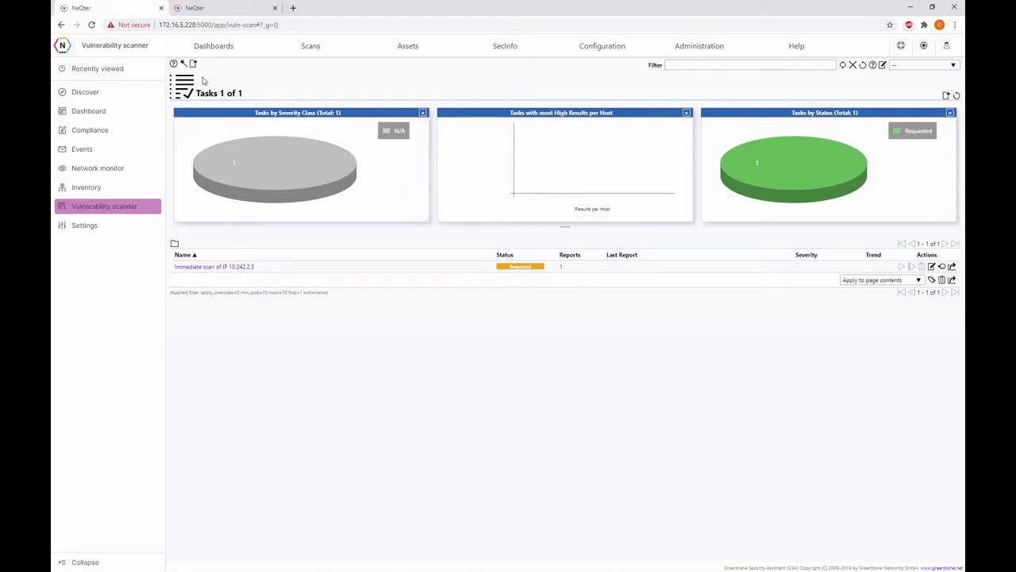
# Begin a task in the Advanced Task Wizard, naming it Monthly Scan with the Full and fast scan config.
pyautogui.moveTo(183, 65)
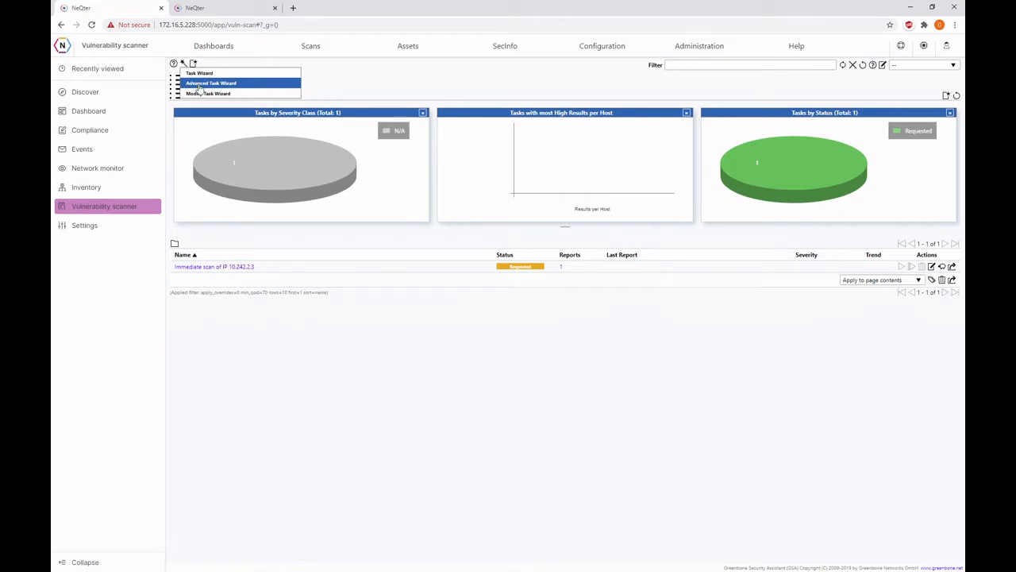
pyautogui.click(199, 85)
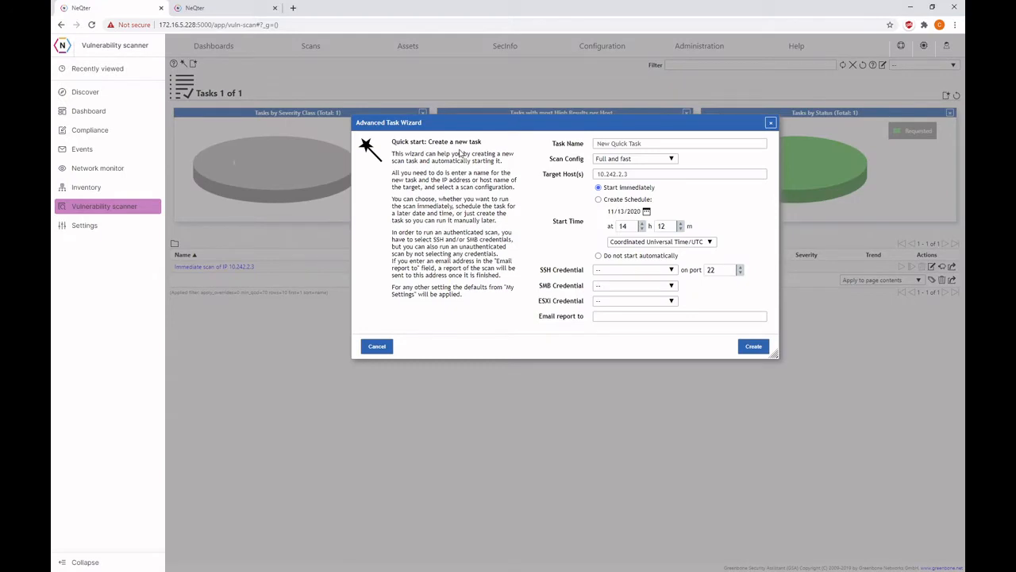
pyautogui.tripleClick(730, 144)
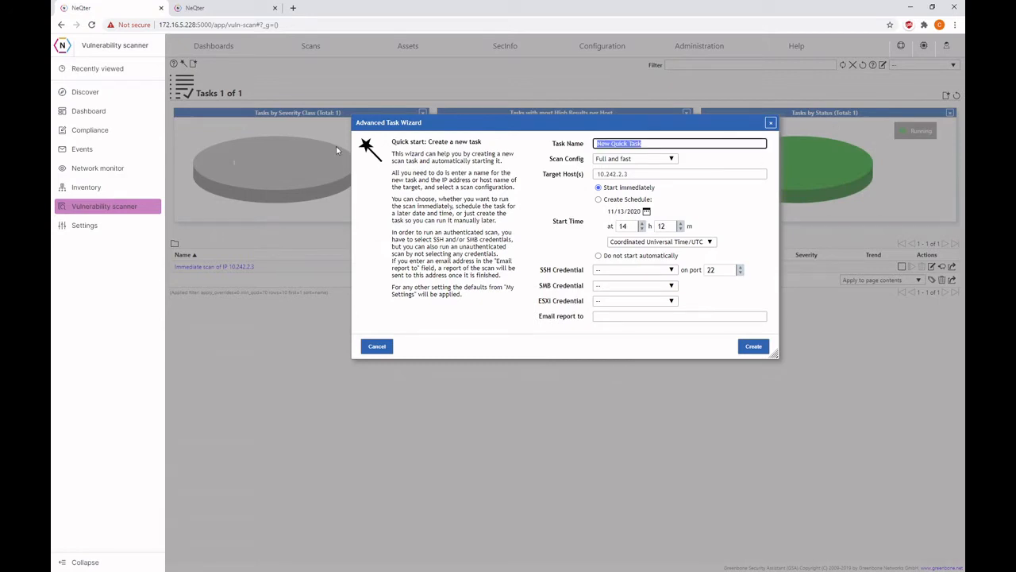
pyautogui.press('BackSpace')
pyautogui.write('Monthly Scan')
pyautogui.click(573, 169)
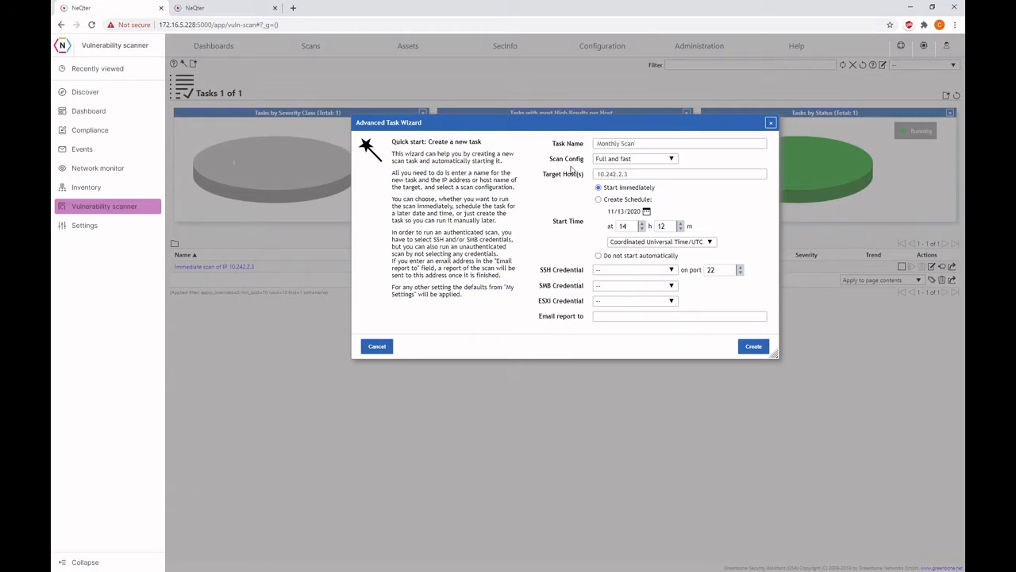
pyautogui.click(597, 159)
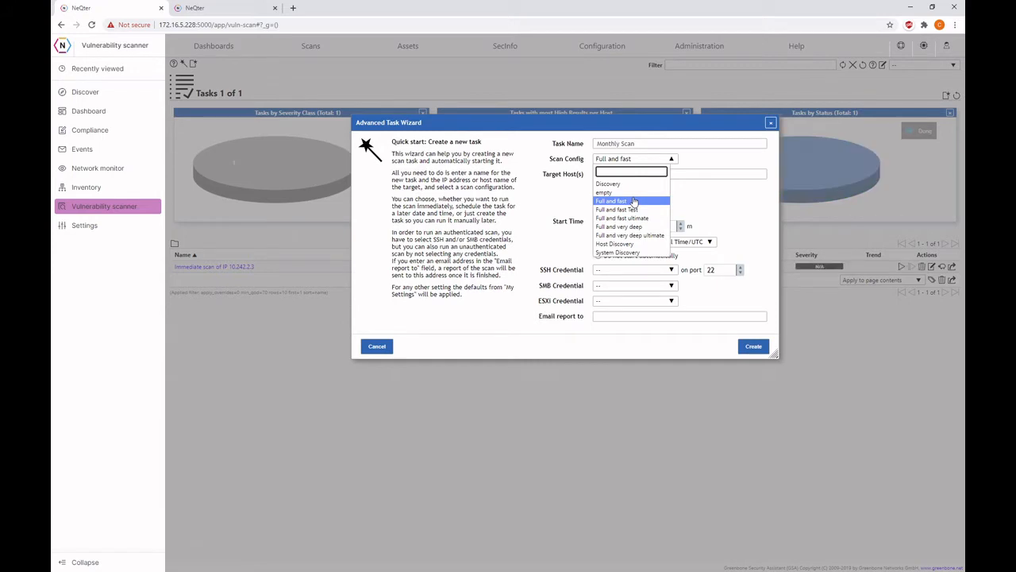
pyautogui.click(633, 202)
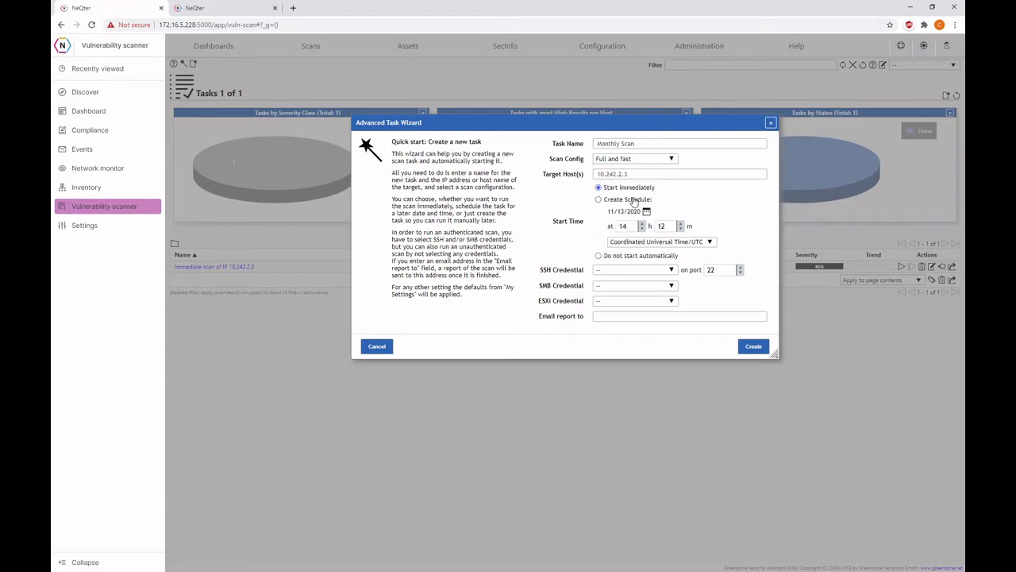
# Copy the dc1 input's IP address from the Settings browser tab and paste it as the new task's target host.
pyautogui.press('Tab')
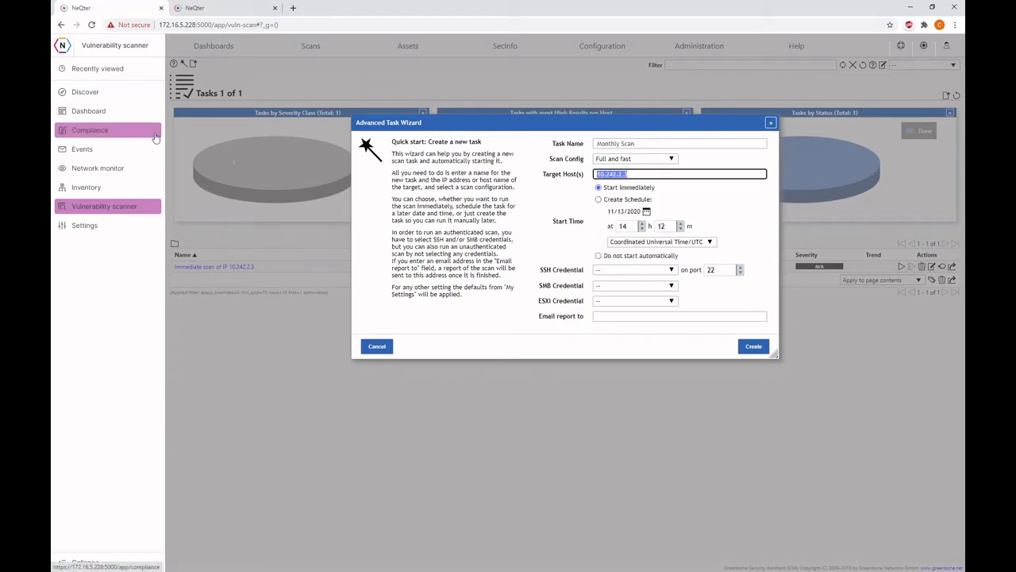
pyautogui.click(236, 6)
pyautogui.rightClick(496, 208)
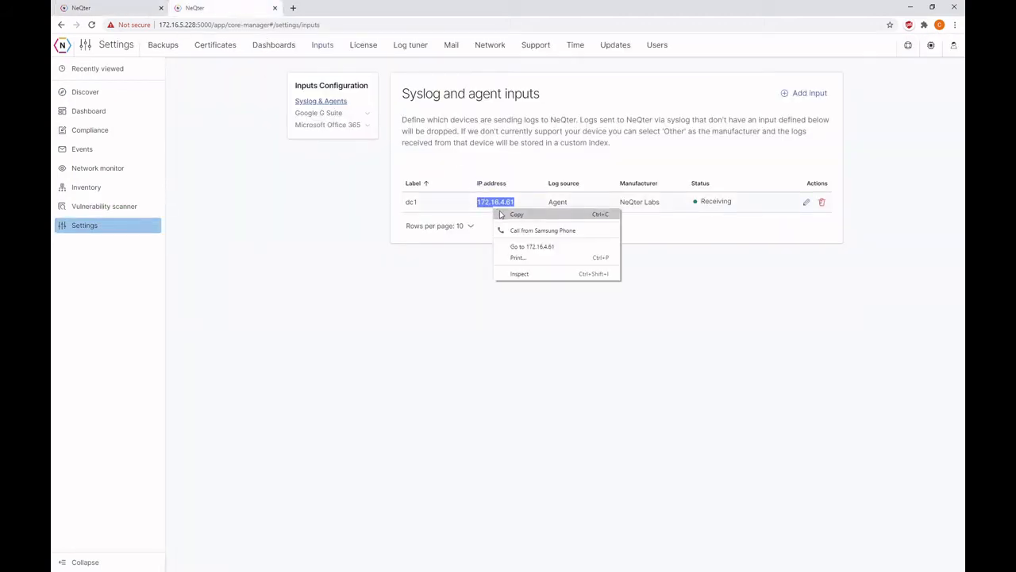
pyautogui.click(501, 214)
pyautogui.click(87, 7)
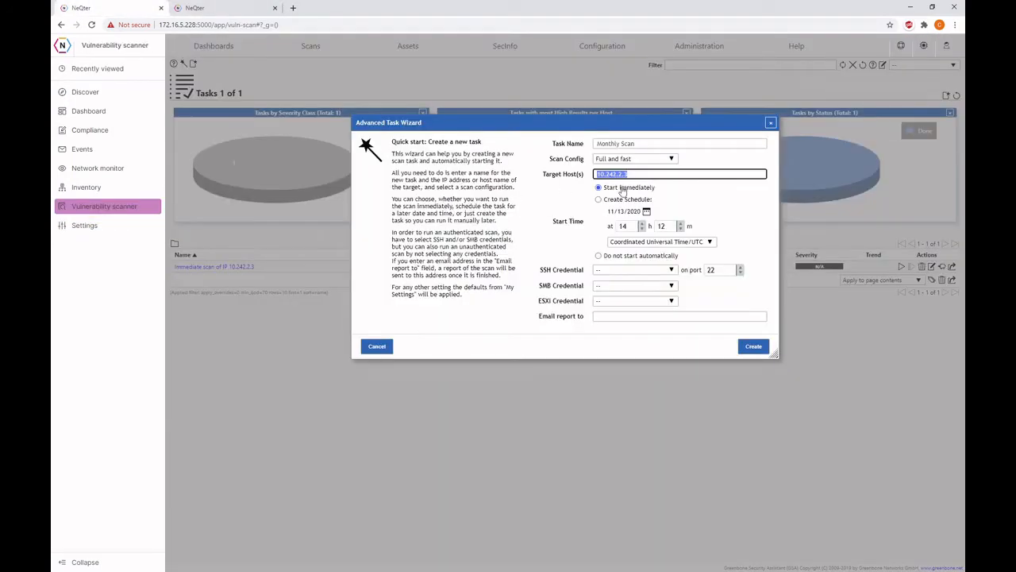
pyautogui.hotkey('ctrl', 'v')
pyautogui.click(558, 205)
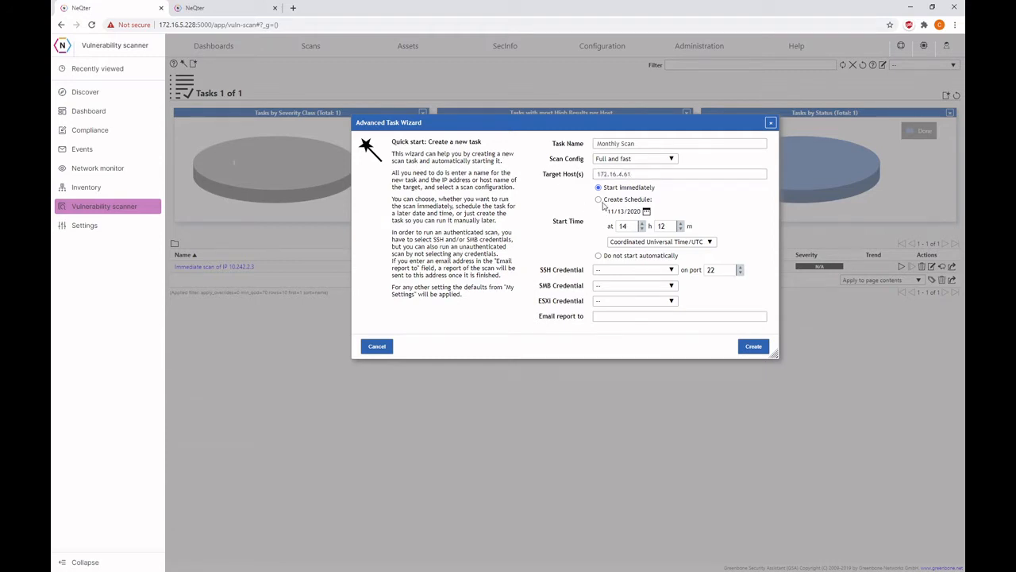
# Change the task's target hosts to the range 172.16.4.0/24.
pyautogui.click(641, 175)
pyautogui.press('BackSpace')
pyautogui.press('BackSpace')
pyautogui.write('0/24')
pyautogui.click(570, 196)
# Create the Monthly Scan task without automatic start, and start it manually from the task list.
pyautogui.click(600, 257)
pyautogui.click(758, 347)
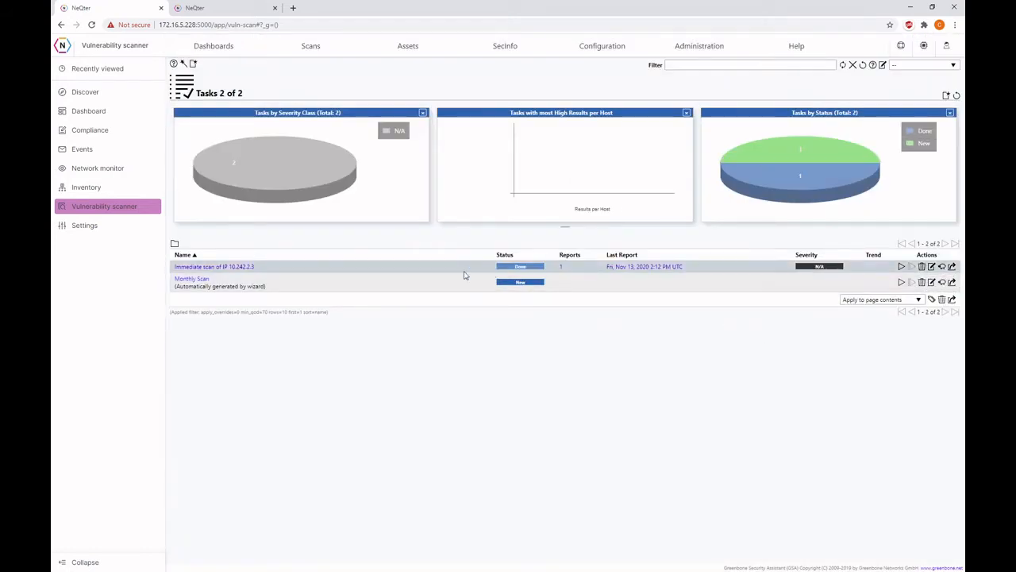
pyautogui.click(901, 282)
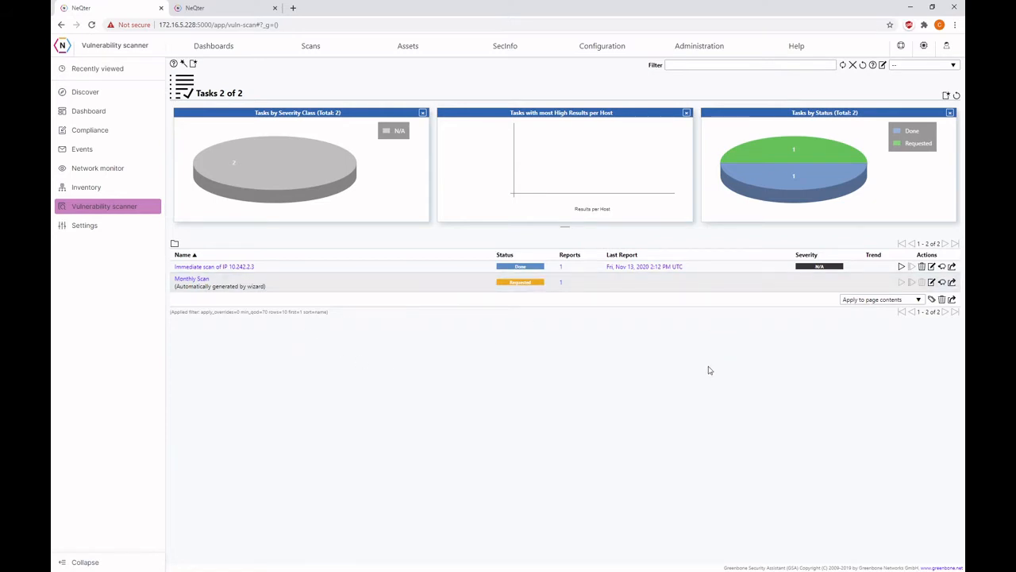
pyautogui.press('alt')
# Open the scan targets list and begin a new target named Main Domain.
pyautogui.moveTo(617, 50)
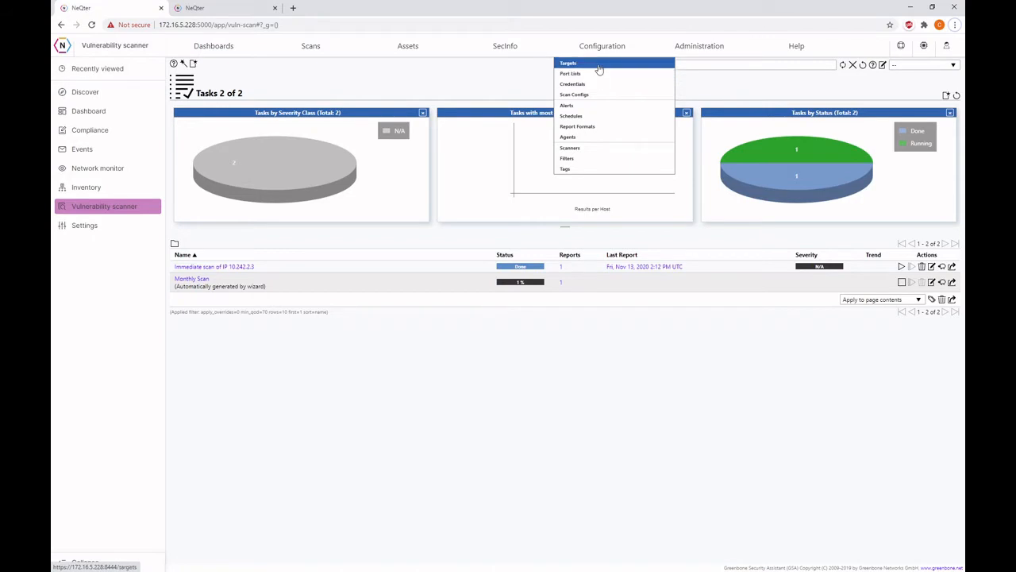
pyautogui.click(600, 69)
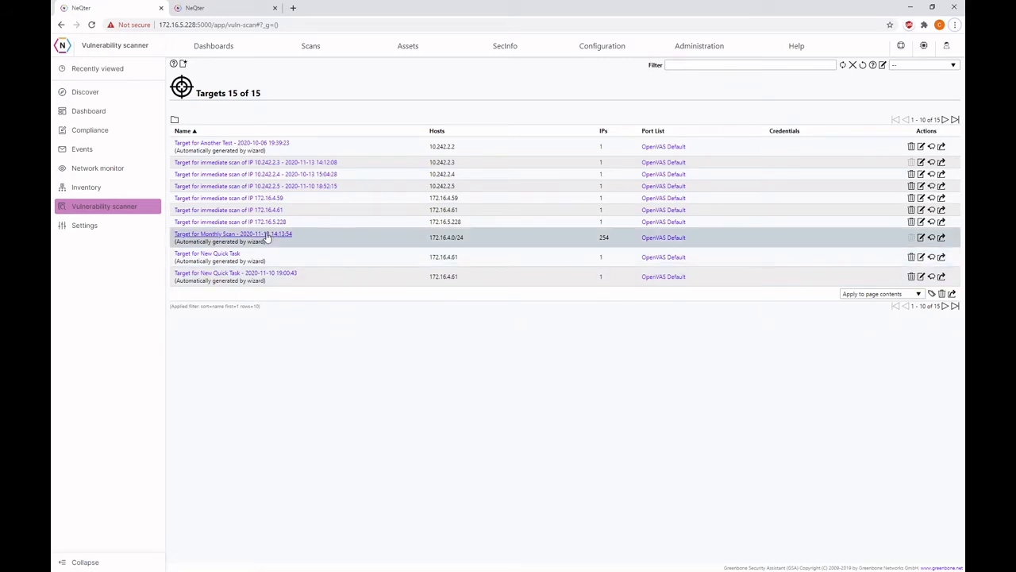
pyautogui.moveTo(585, 240); pyautogui.dragTo(640, 241)
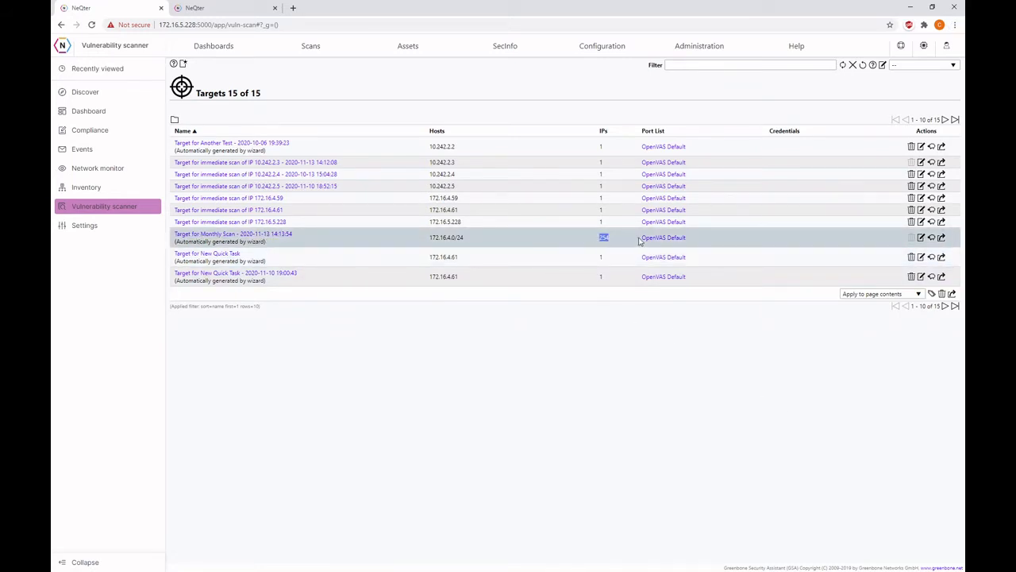
pyautogui.click(467, 238)
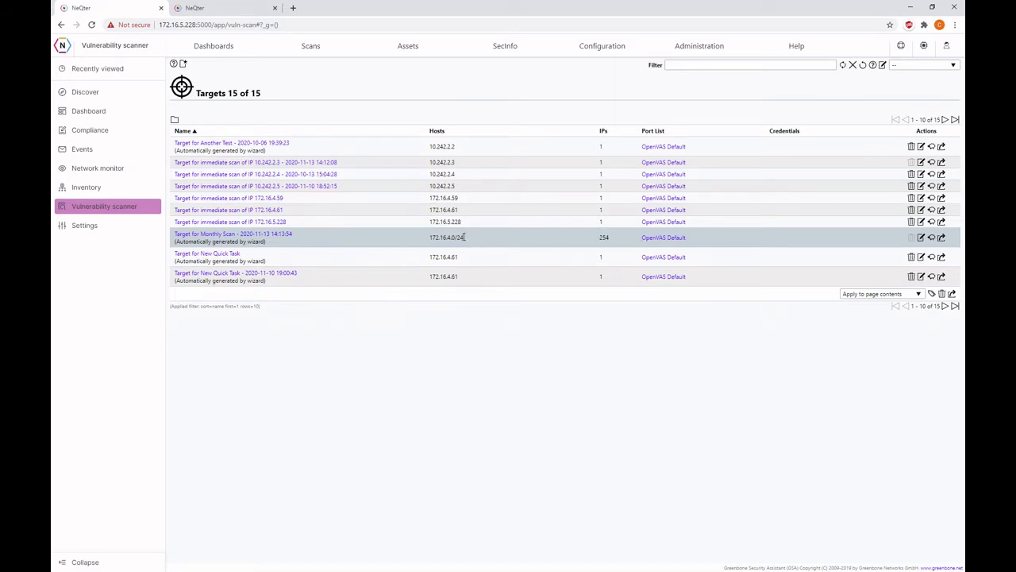
pyautogui.click(183, 63)
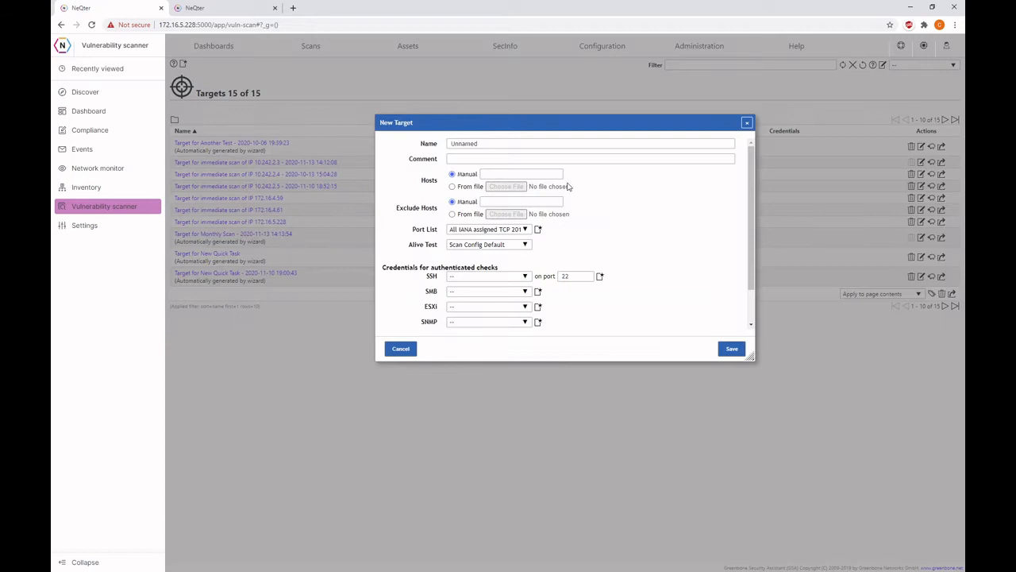
pyautogui.click(502, 143)
pyautogui.hotkey('ctrl', 'a')
pyautogui.press('BackSpace')
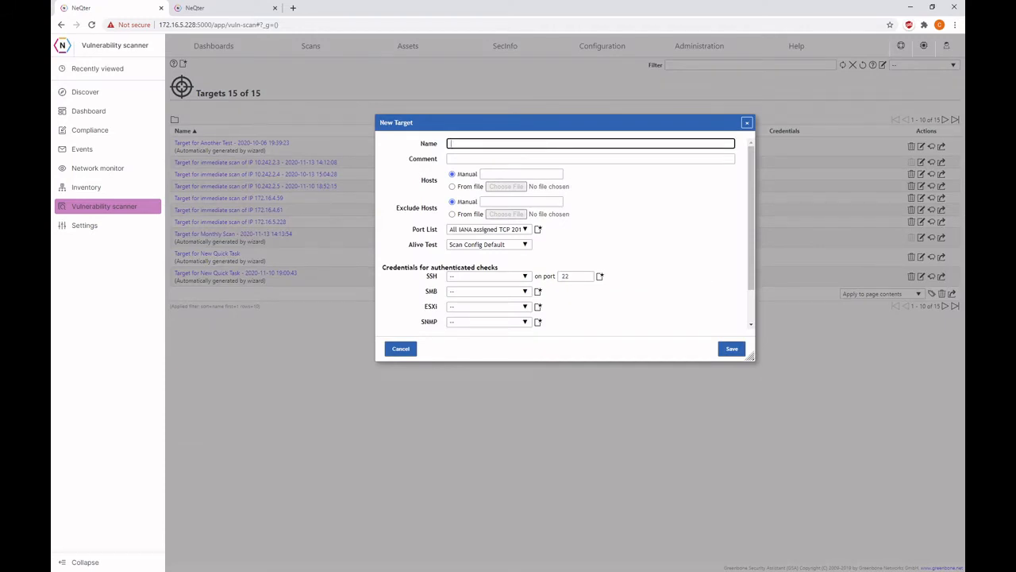
pyautogui.write('Main Domain')
pyautogui.click(611, 209)
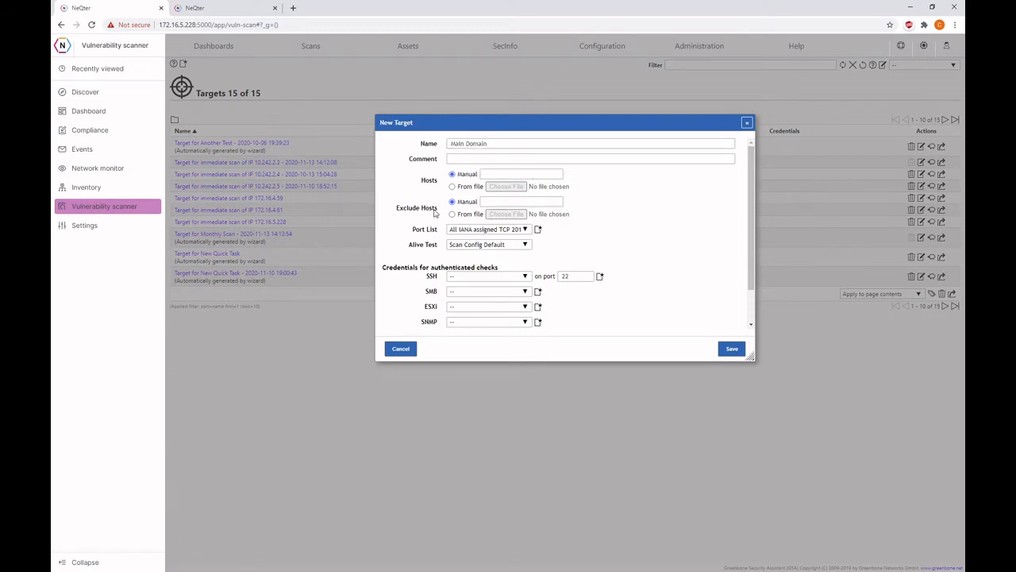
# Set the Main Domain target's hosts manually to 172.16.1.0/22.
pyautogui.click(503, 177)
pyautogui.write('172.16')
pyautogui.write('.1.0/22')
pyautogui.moveTo(552, 174); pyautogui.dragTo(410, 181)
pyautogui.click(619, 194)
# Exclude the host range 172.16.1.0-172.16.2.0 from the new target.
pyautogui.click(508, 203)
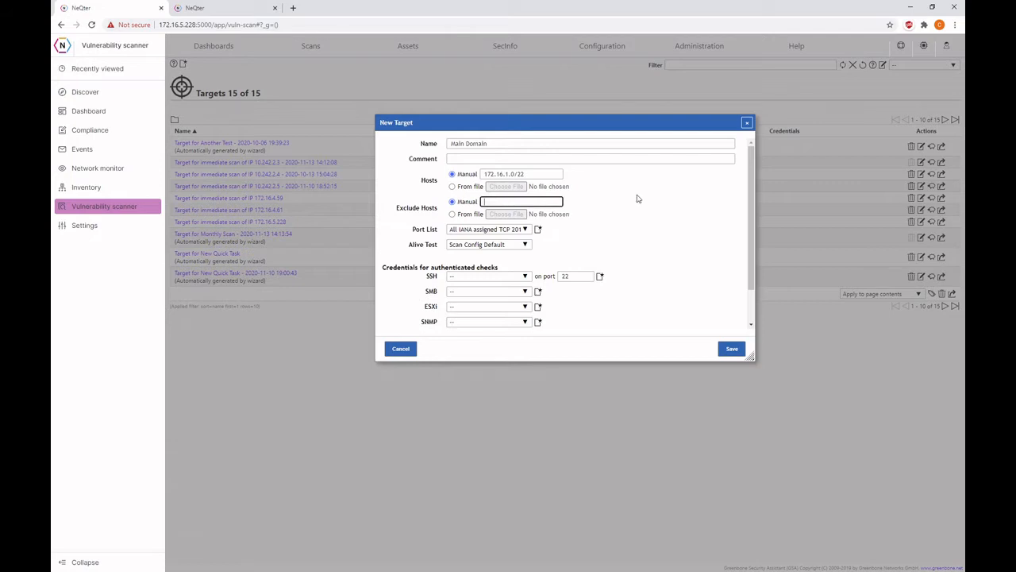
pyautogui.write('172.16.1.0-172')
pyautogui.moveTo(483, 202); pyautogui.dragTo(566, 200)
pyautogui.click(638, 211)
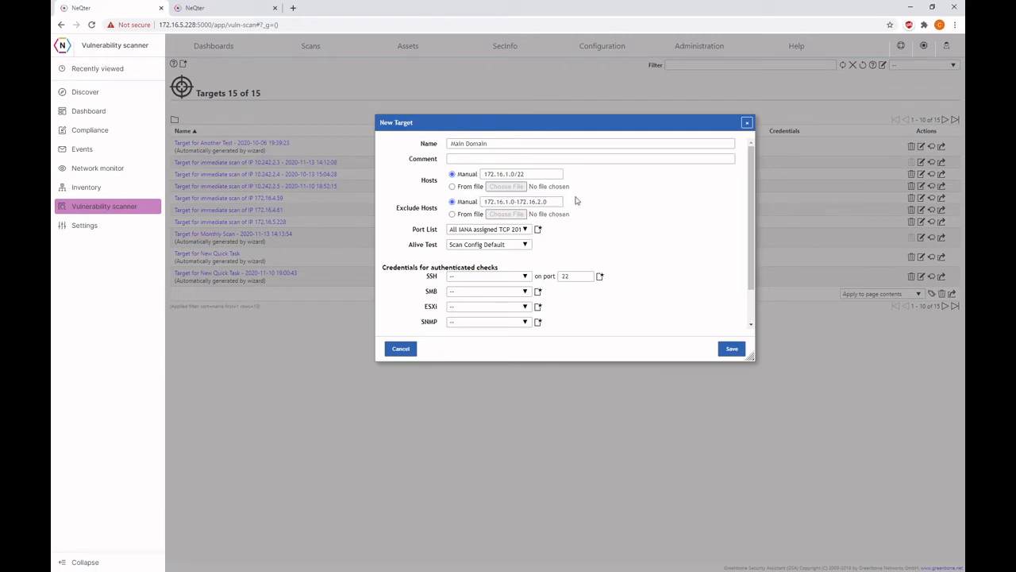
pyautogui.click(489, 232)
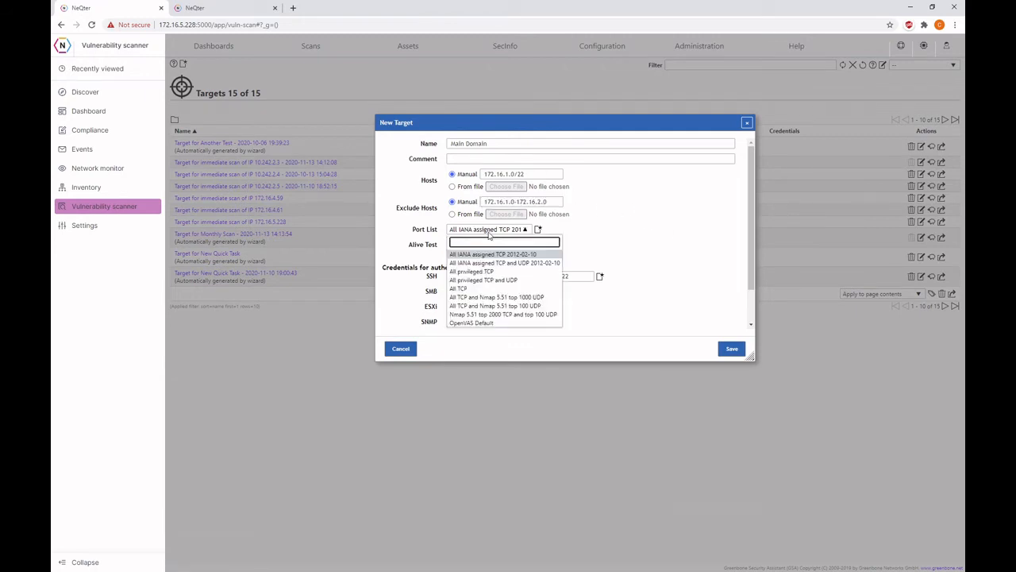
pyautogui.click(484, 288)
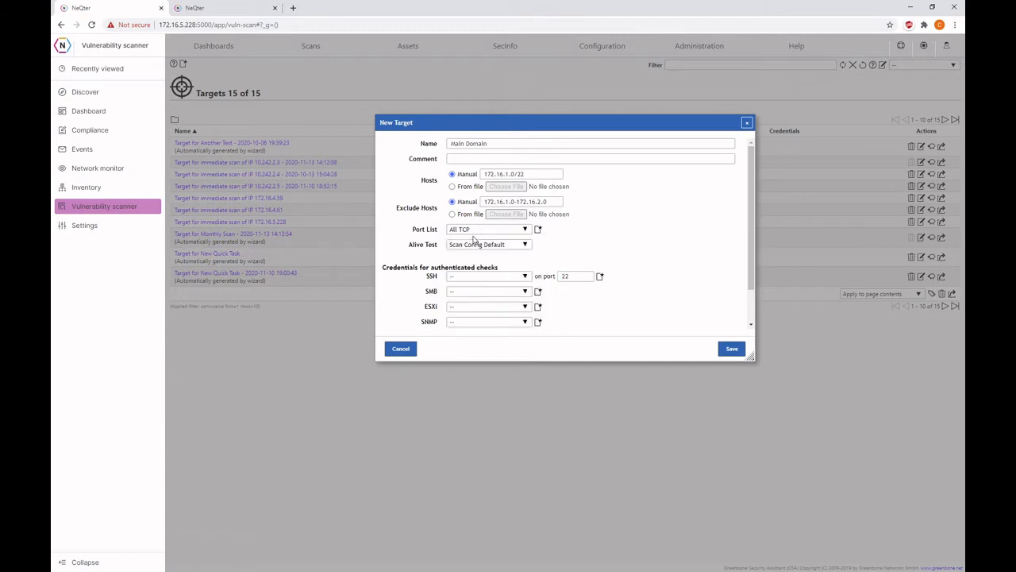
pyautogui.click(469, 230)
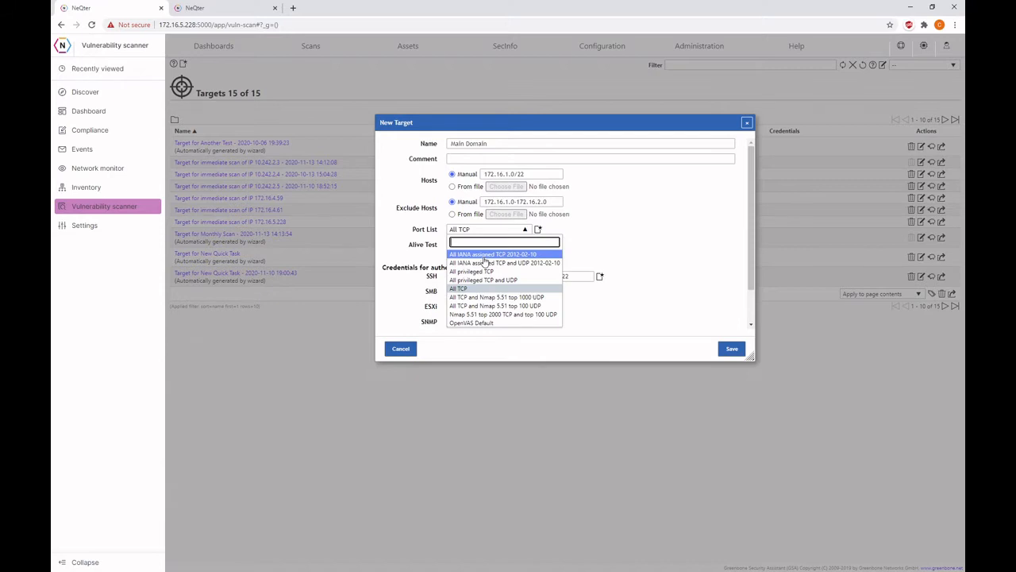
pyautogui.click(484, 255)
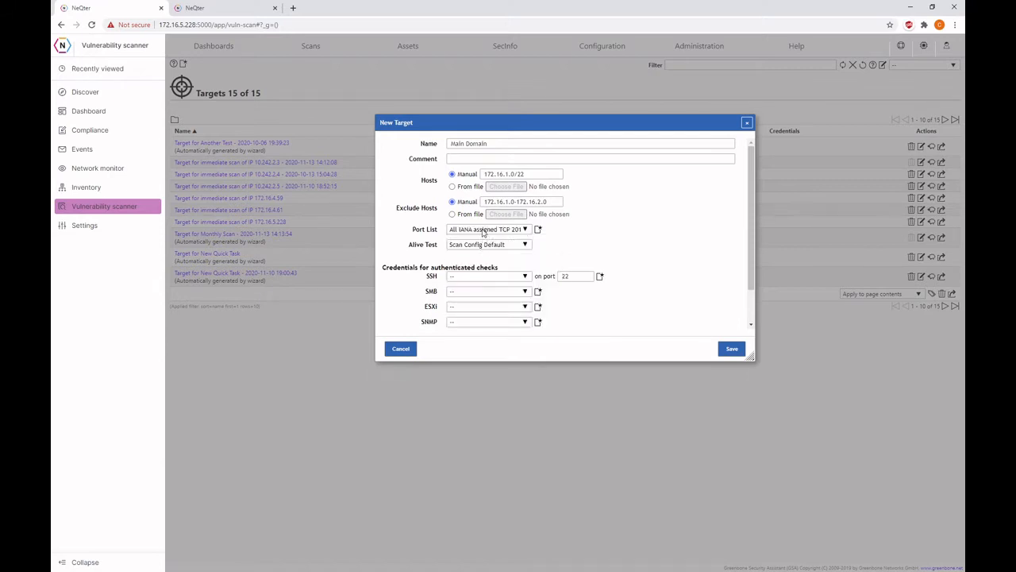
# Set the target's port list to OpenVAS Default, keep the alive test at Scan Config Default, and save the target.
pyautogui.click(483, 229)
pyautogui.click(510, 324)
pyautogui.click(497, 244)
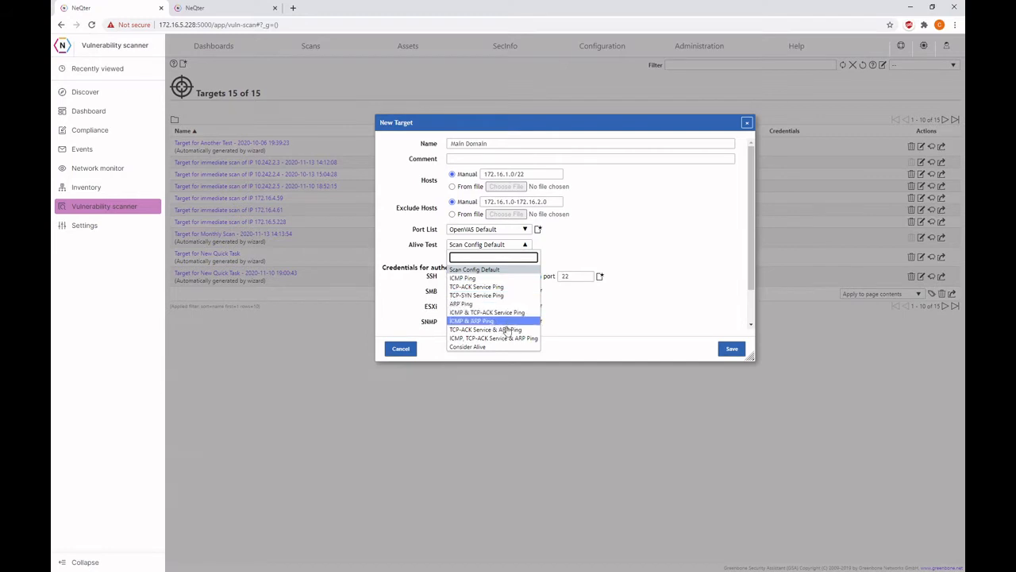
pyautogui.click(584, 260)
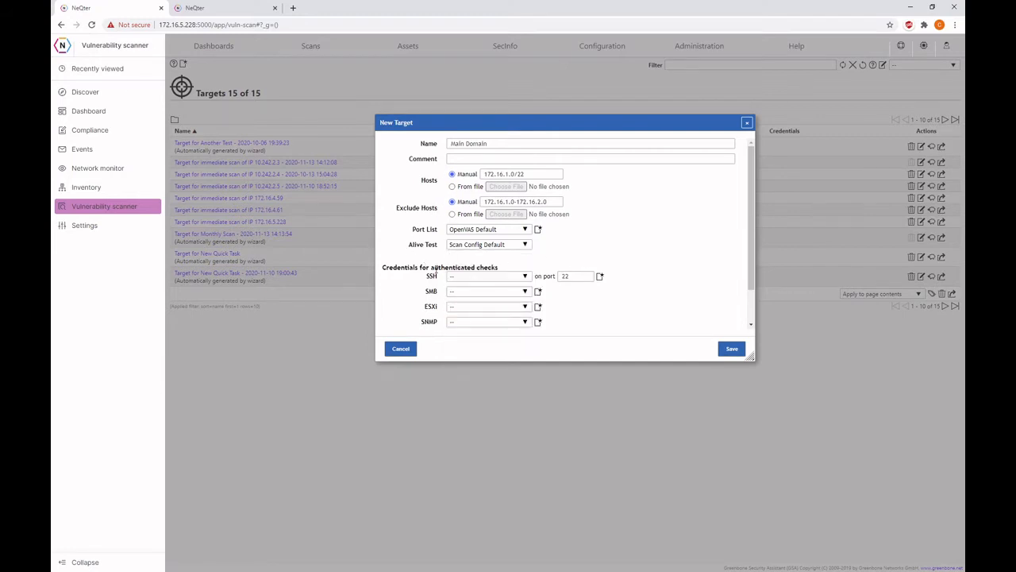
pyautogui.scroll(-2, 674, 332)
pyautogui.click(728, 350)
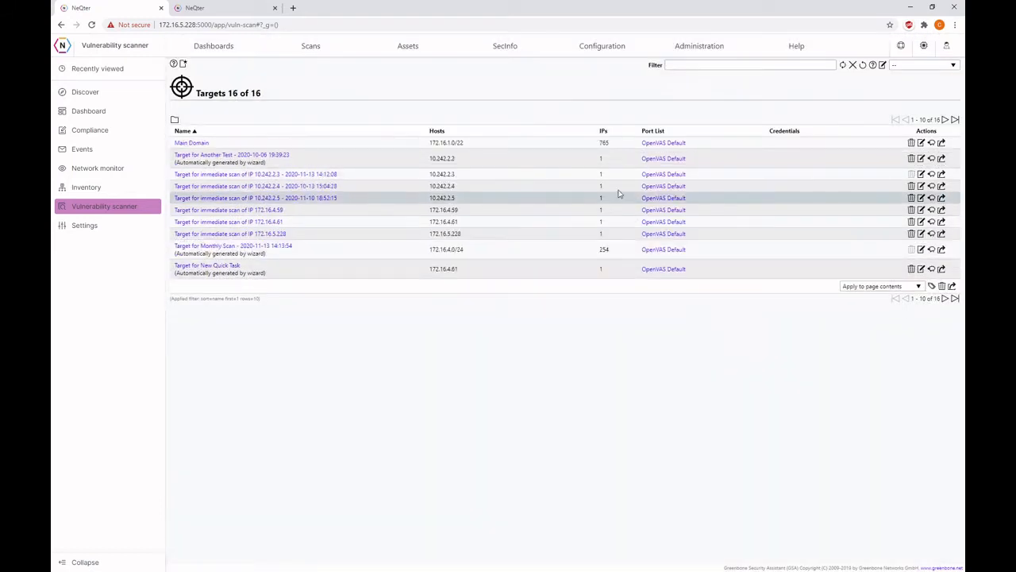
pyautogui.moveTo(613, 150); pyautogui.dragTo(374, 141)
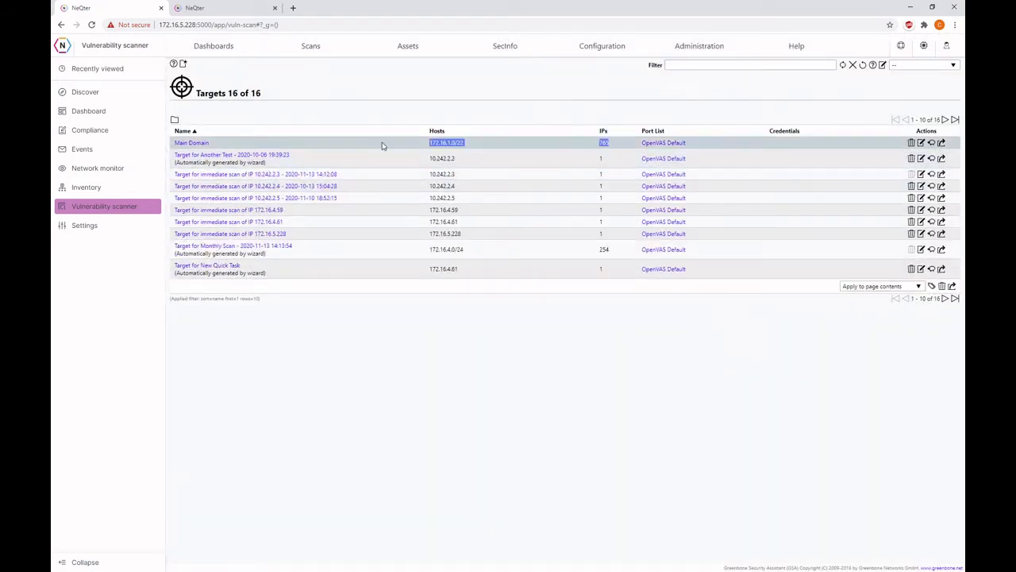
pyautogui.click(544, 305)
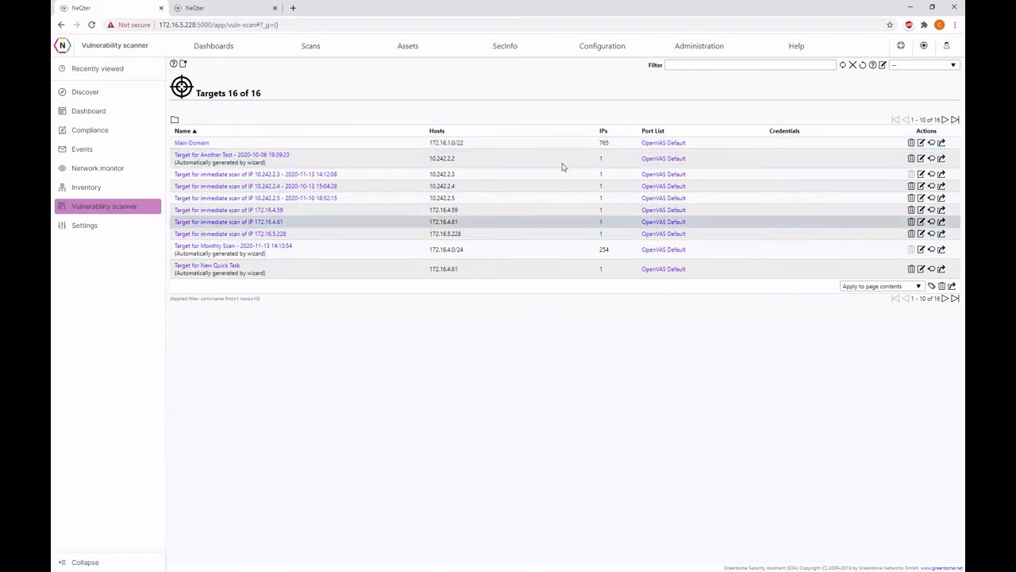
# Open the scan configurations list and clone the Full and fast configuration.
pyautogui.moveTo(603, 49)
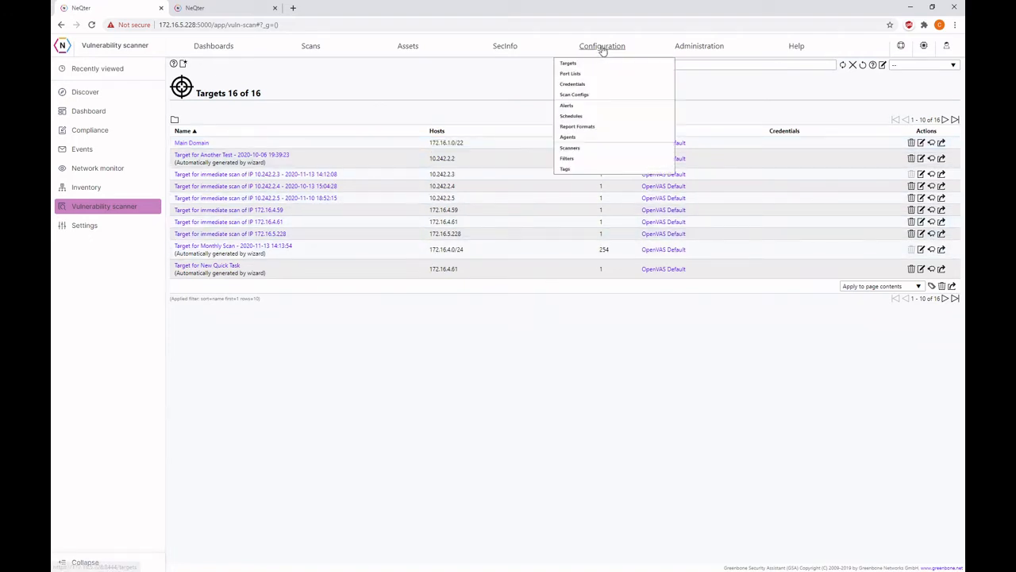
pyautogui.click(584, 95)
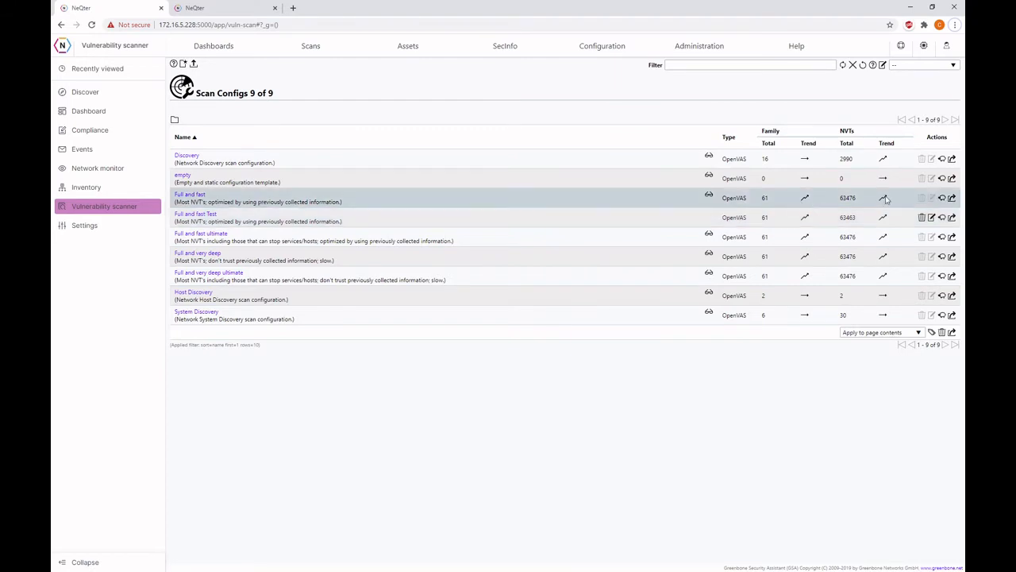
pyautogui.moveTo(887, 200)
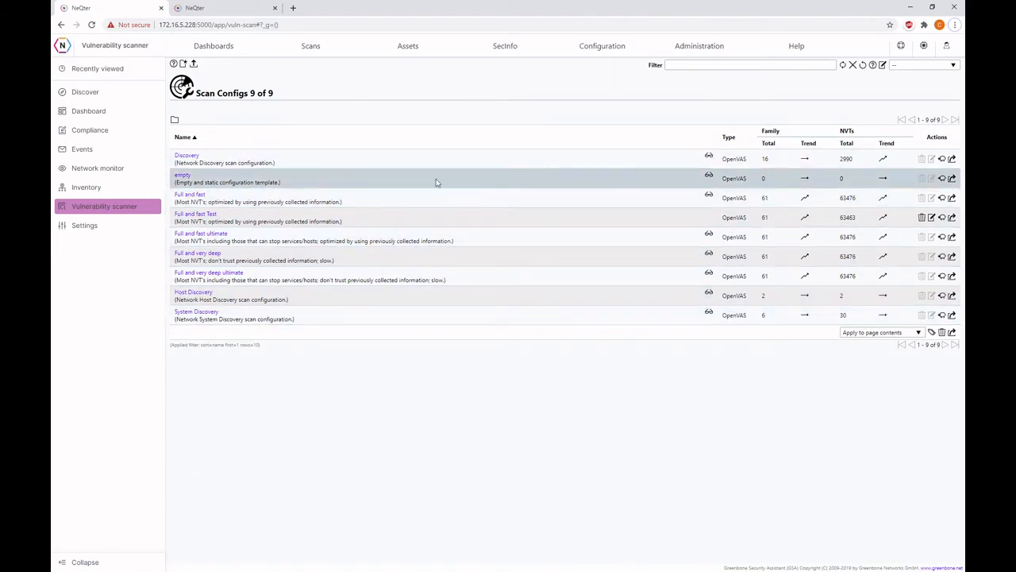
pyautogui.click(943, 199)
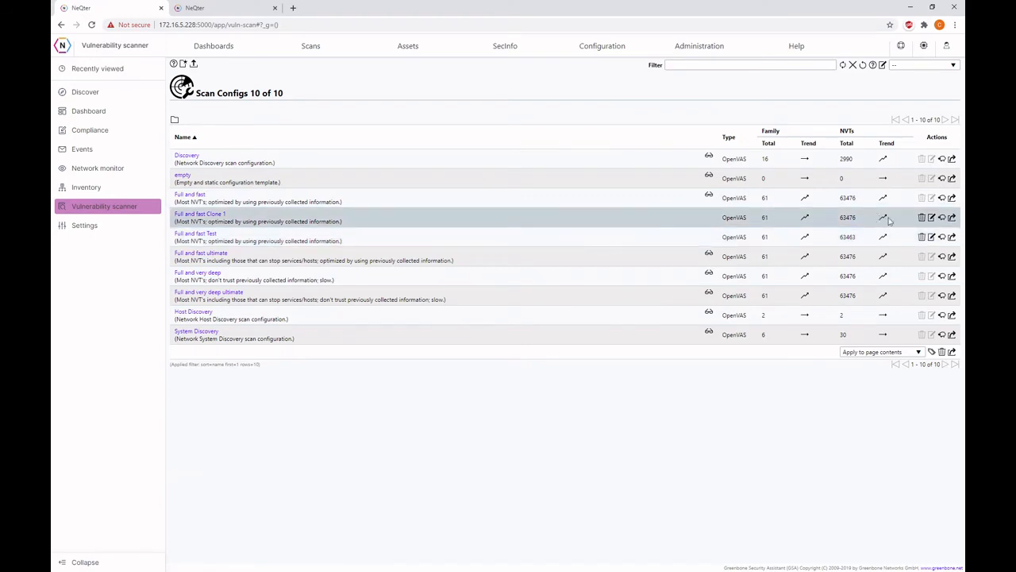
# Edit Full and fast Clone 1 to deselect all NVTs of the Brute force attacks family, and save the configuration.
pyautogui.click(932, 217)
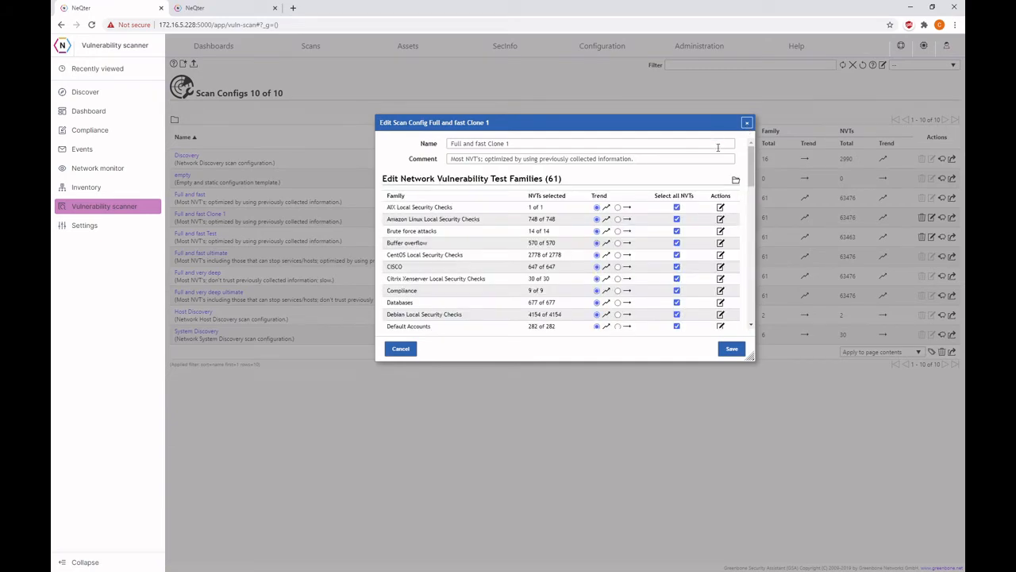
pyautogui.scroll(-5, 635, 222)
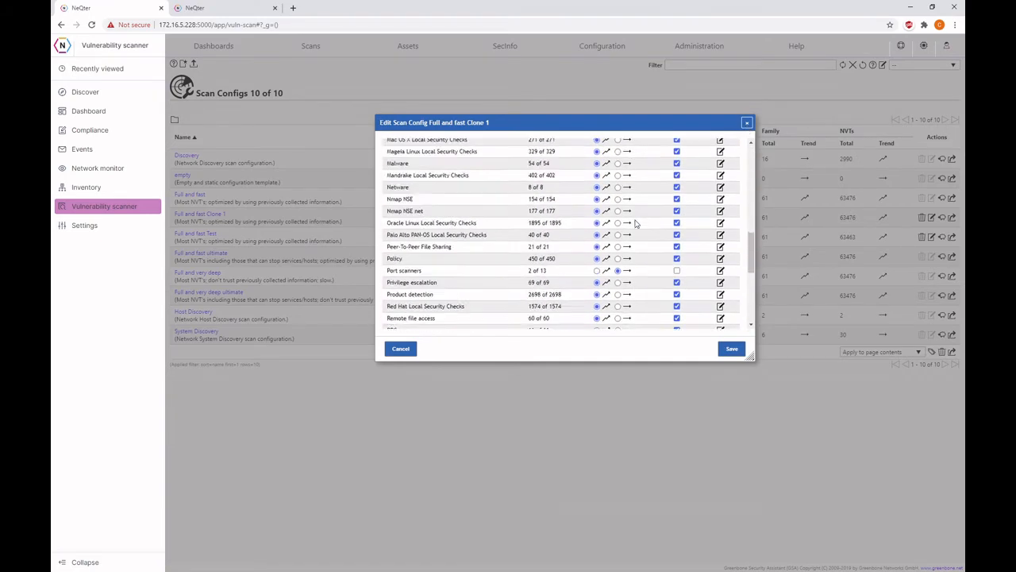
pyautogui.scroll(-10, 635, 222)
pyautogui.scroll(15, 635, 222)
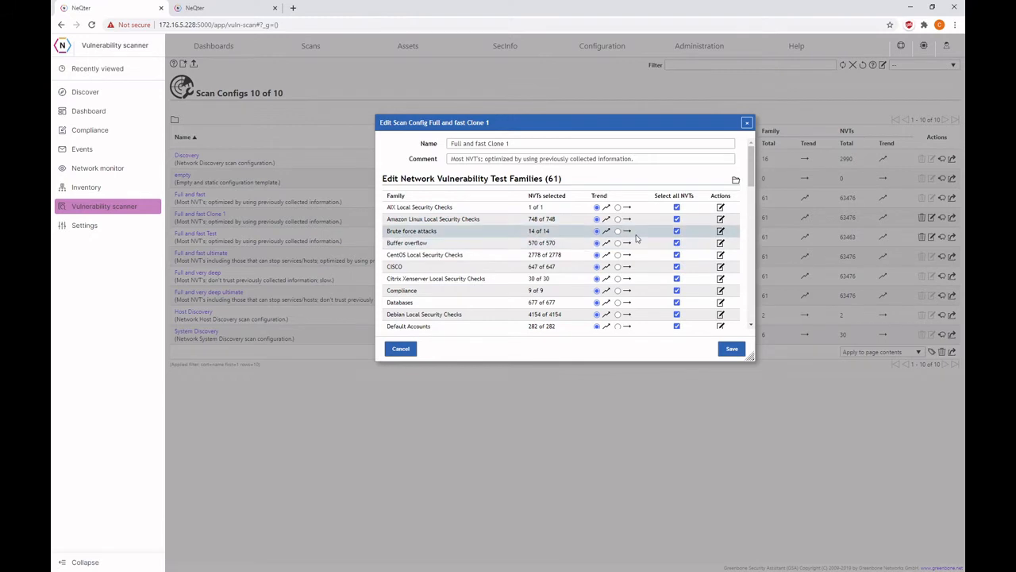
pyautogui.click(676, 231)
pyautogui.click(728, 349)
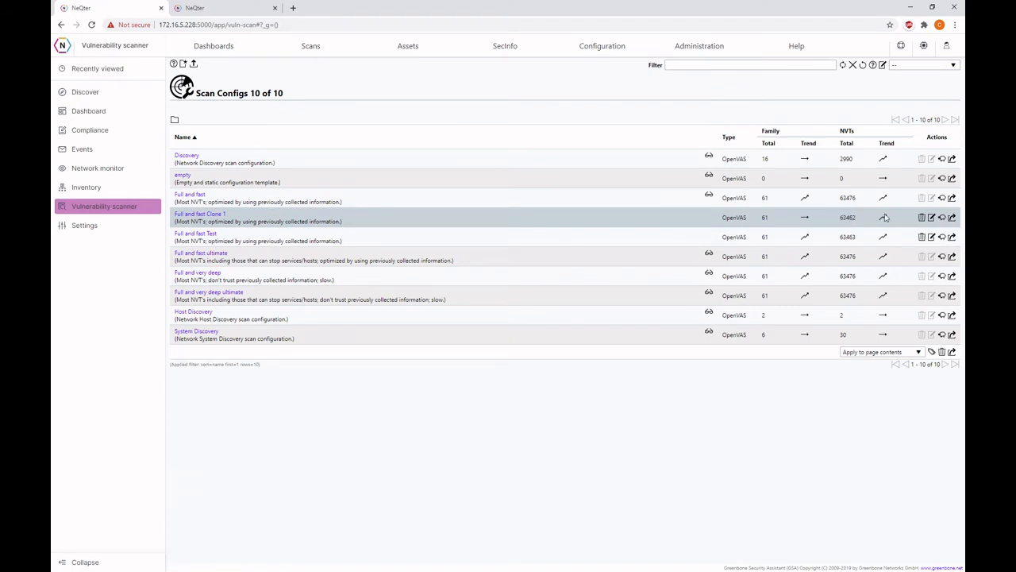
# In the cloned configuration's Brute force attacks family, select the SMB and SSH Brute Force Logins With Default Credentials tests and save the family.
pyautogui.click(932, 218)
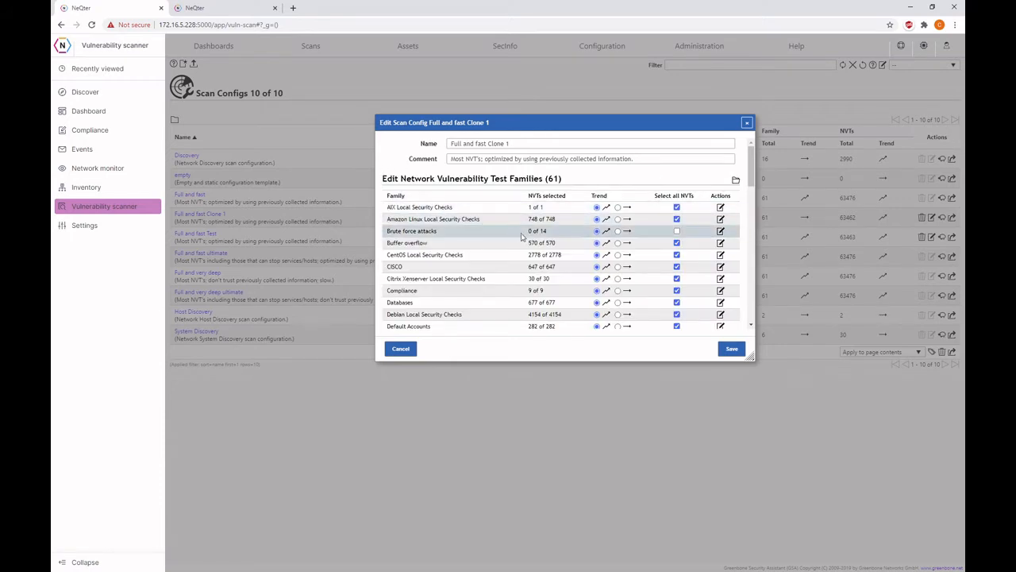
pyautogui.moveTo(525, 234); pyautogui.dragTo(573, 236)
pyautogui.click(574, 236)
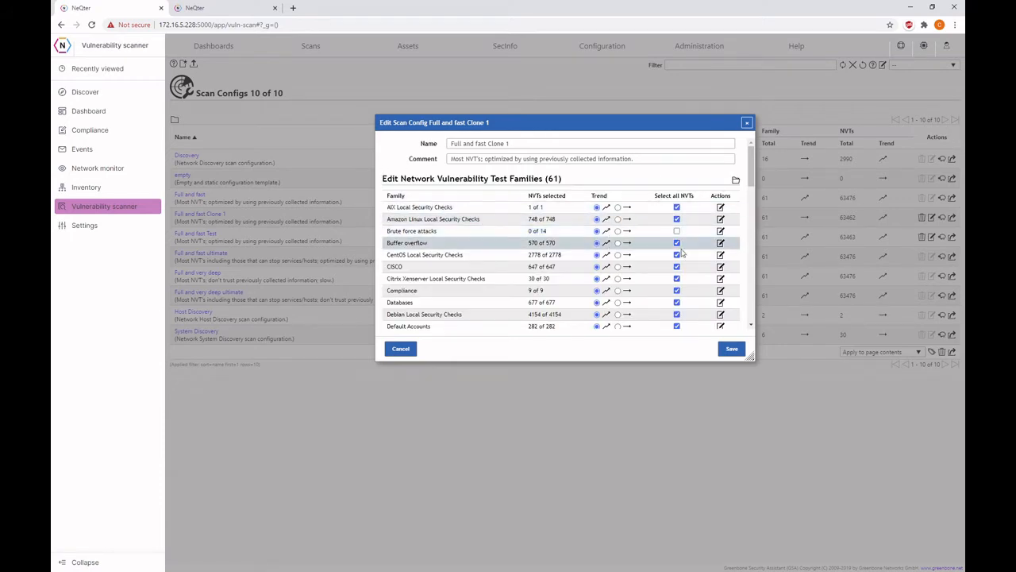
pyautogui.click(720, 232)
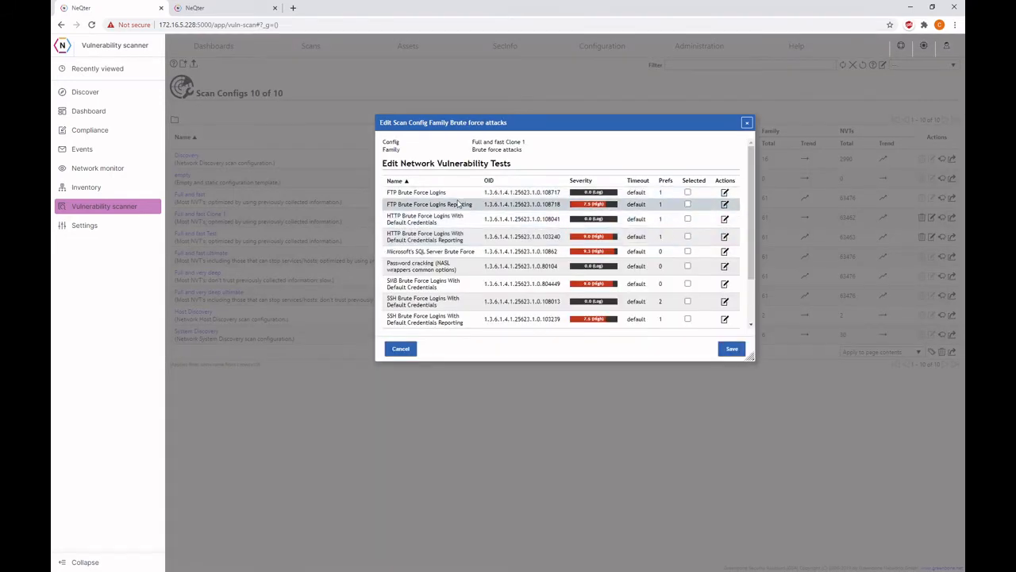
pyautogui.scroll(-1, 436, 222)
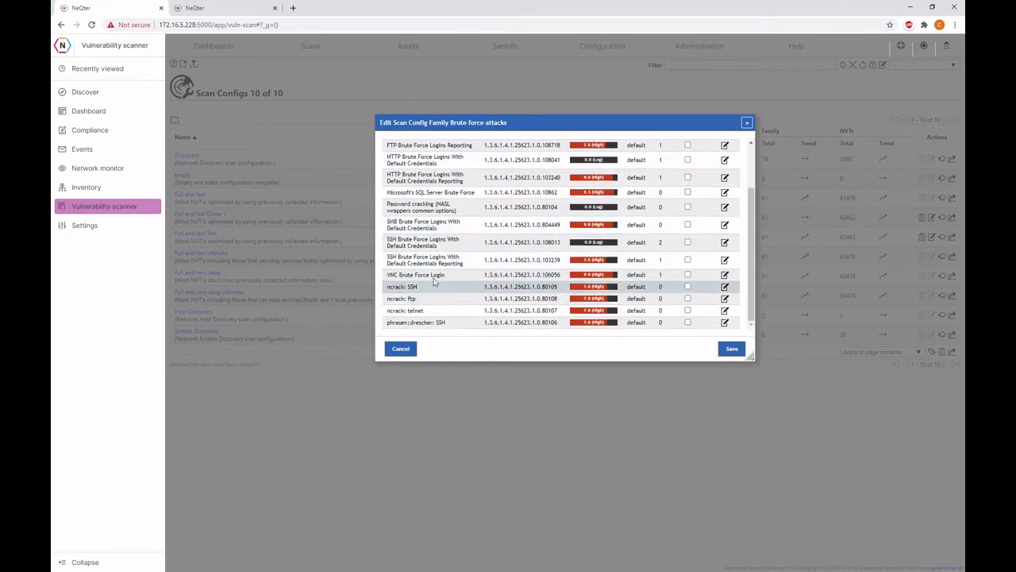
pyautogui.moveTo(388, 222); pyautogui.dragTo(491, 236)
pyautogui.click(688, 225)
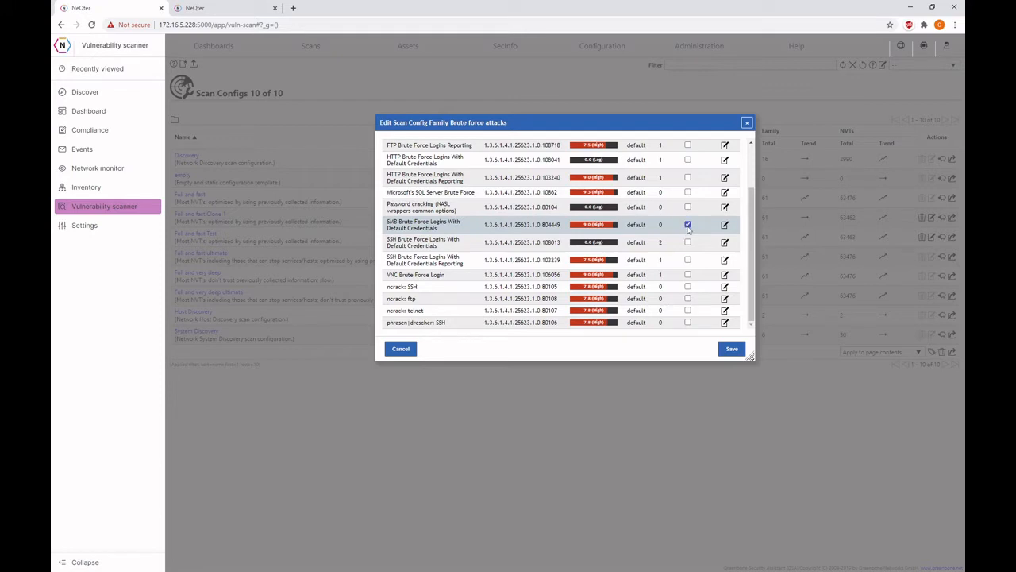
pyautogui.click(688, 242)
pyautogui.scroll(1, 688, 262)
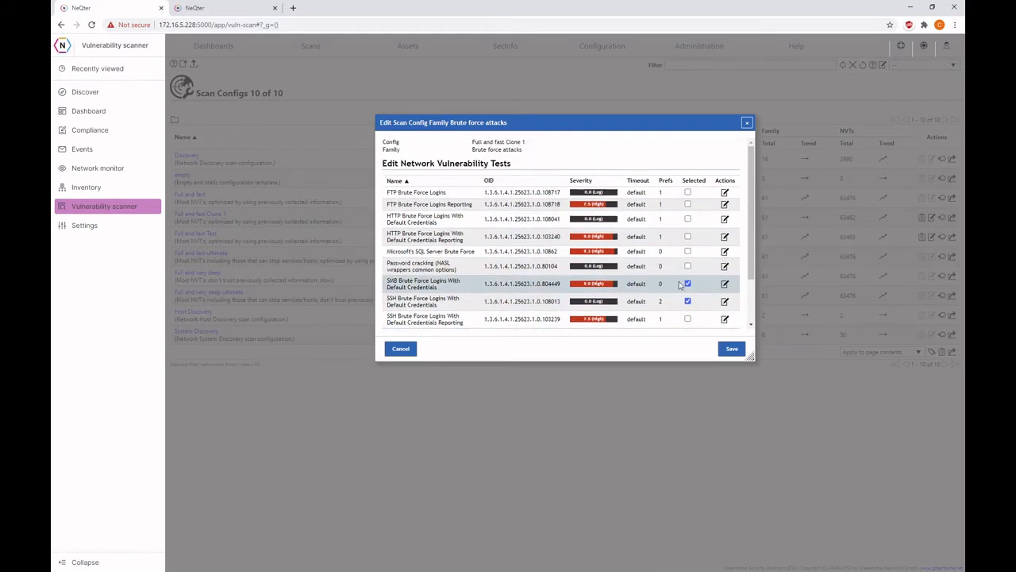
pyautogui.scroll(-1, 683, 290)
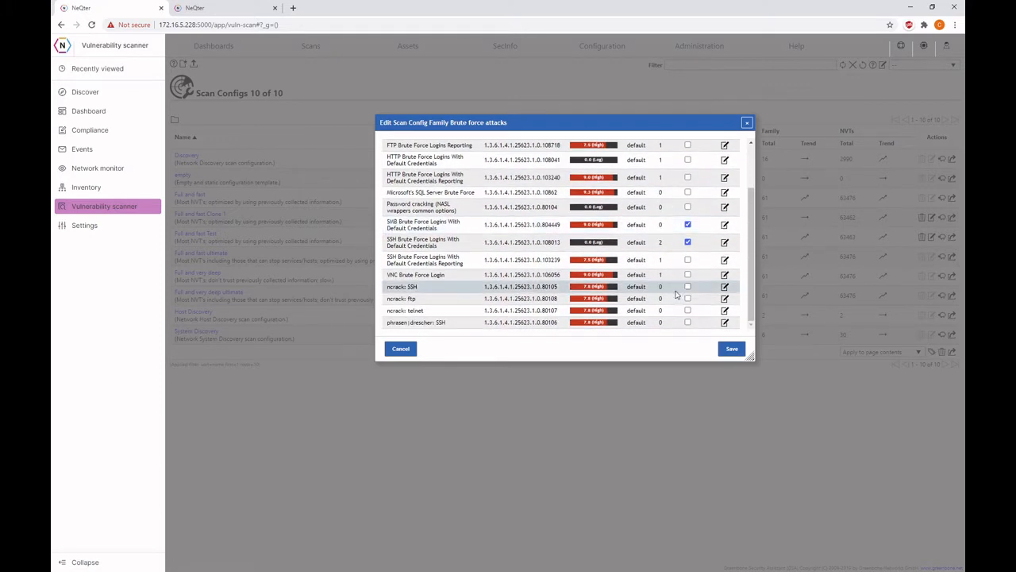
pyautogui.click(730, 351)
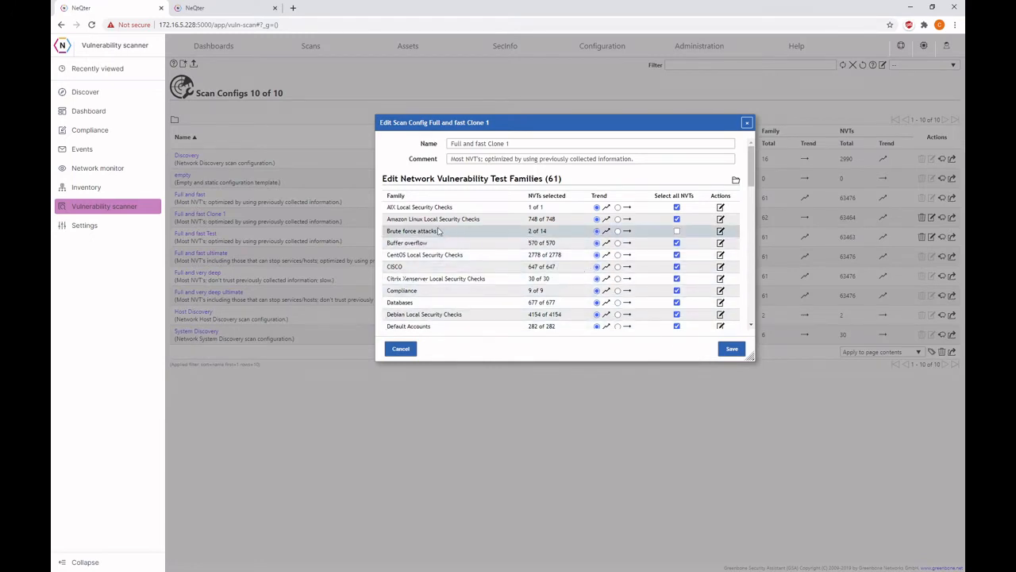
pyautogui.moveTo(441, 231); pyautogui.dragTo(582, 231)
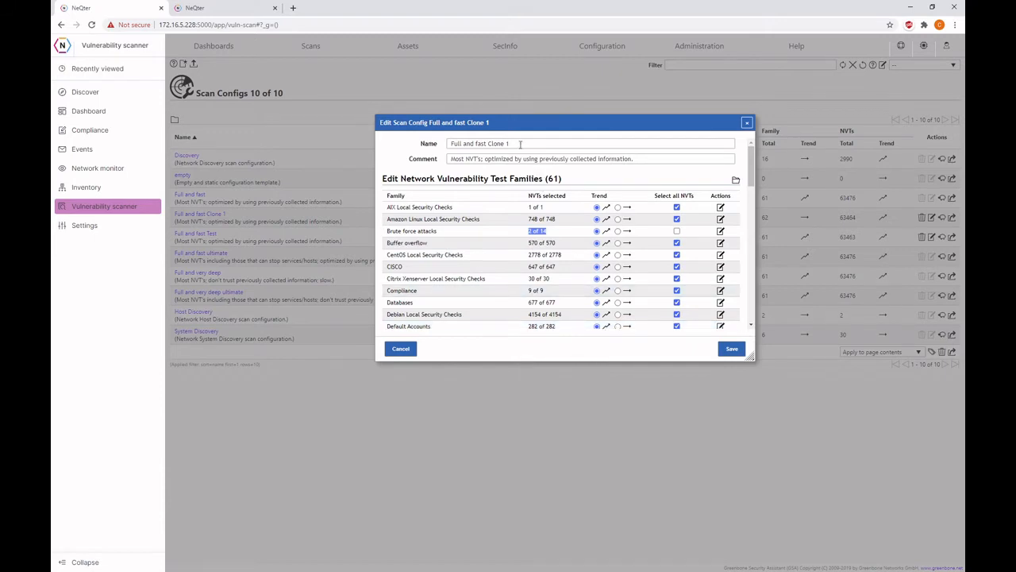
# Rename the cloned scan configuration as Full and fast 2 and save it.
pyautogui.tripleClick(520, 144)
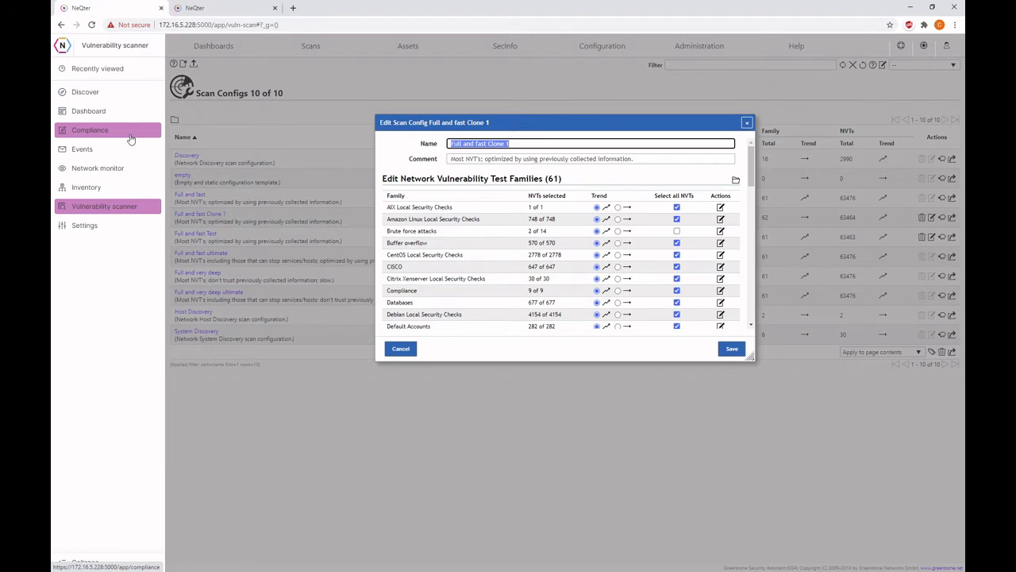
pyautogui.scroll(-5, 526, 256)
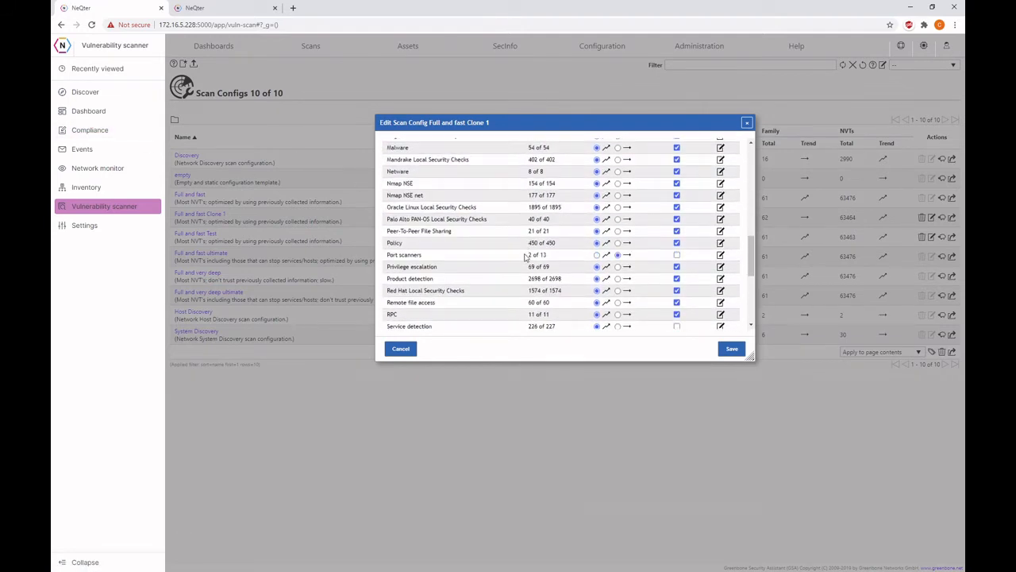
pyautogui.scroll(-5, 525, 257)
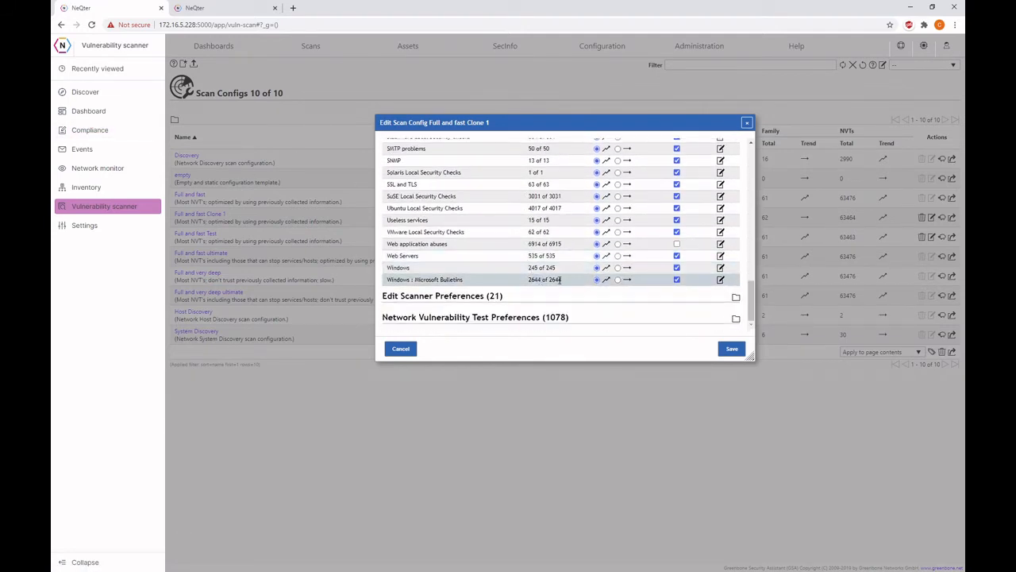
pyautogui.scroll(1, 560, 279)
pyautogui.scroll(15, 560, 282)
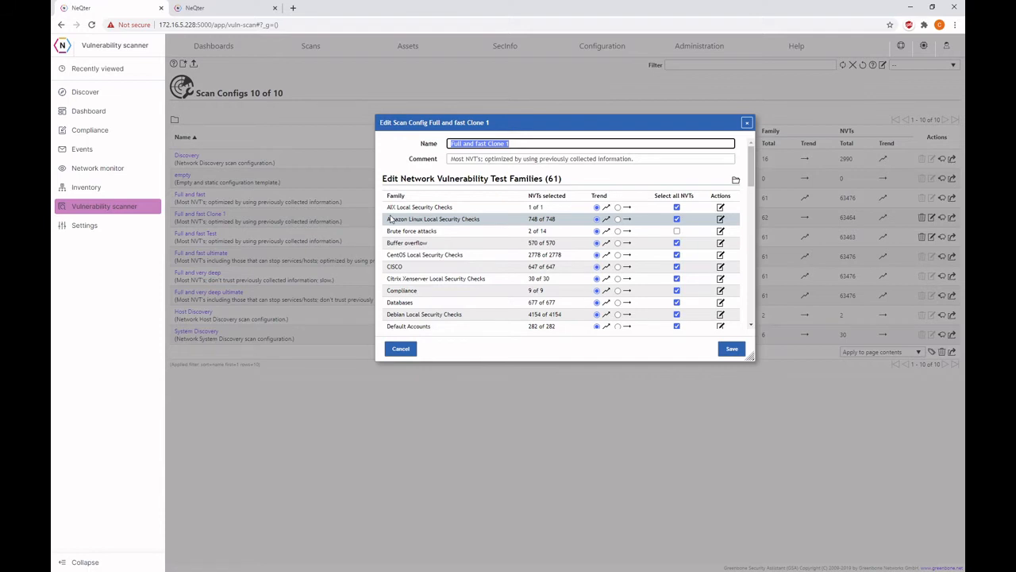
pyautogui.press('Right')
pyautogui.press('BackSpace')
pyautogui.press('BackSpace')
pyautogui.press('BackSpace')
pyautogui.click(731, 349)
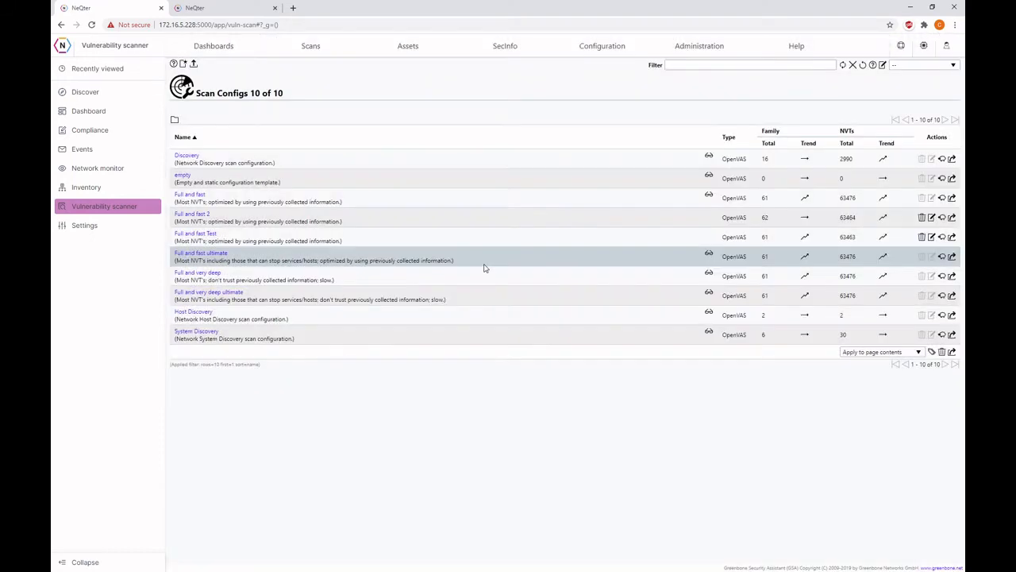
# Open the schedules list, set the Example schedule's recurrence to Monthly, and save it.
pyautogui.moveTo(622, 58)
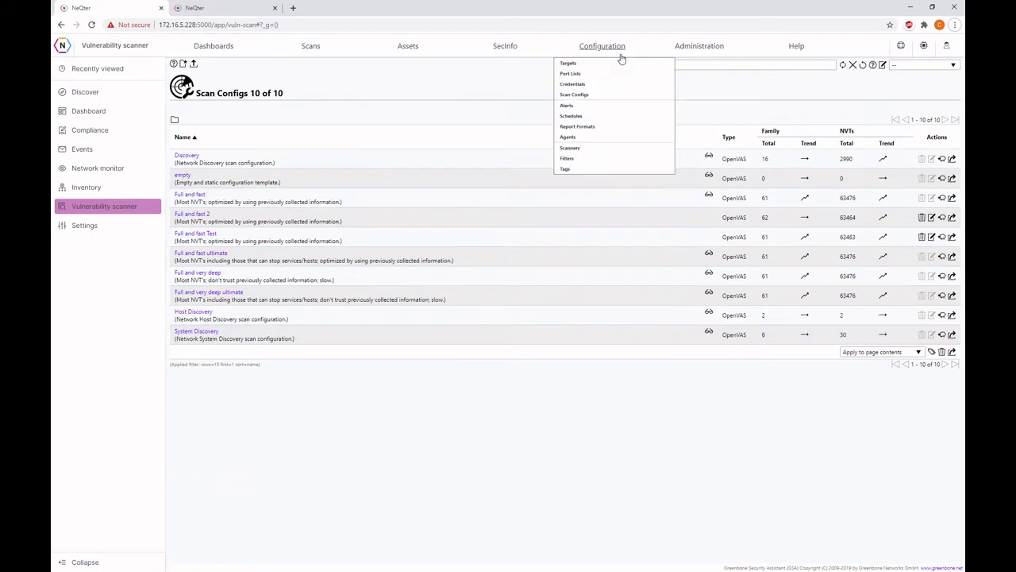
pyautogui.click(587, 117)
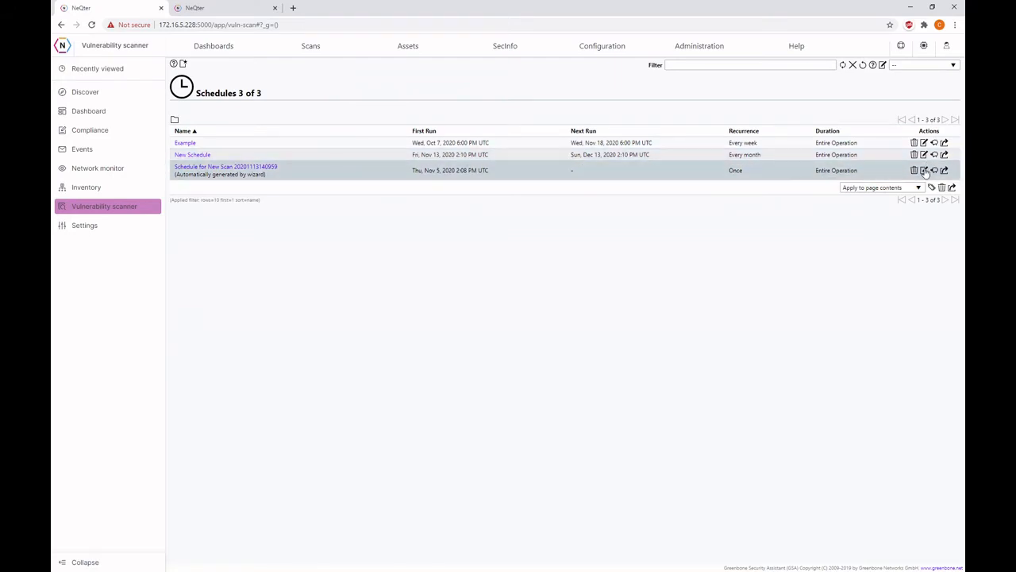
pyautogui.click(924, 143)
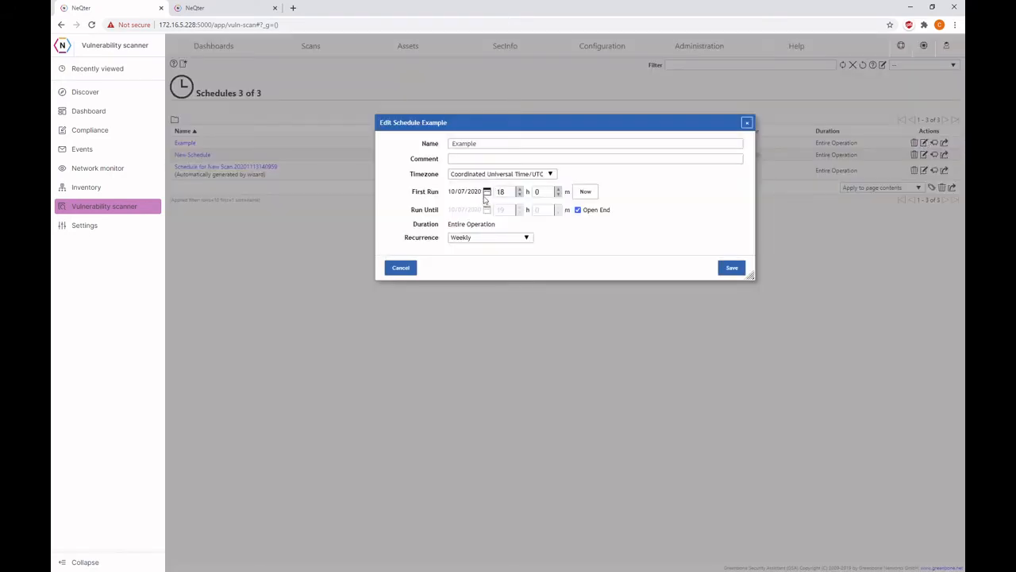
pyautogui.click(498, 239)
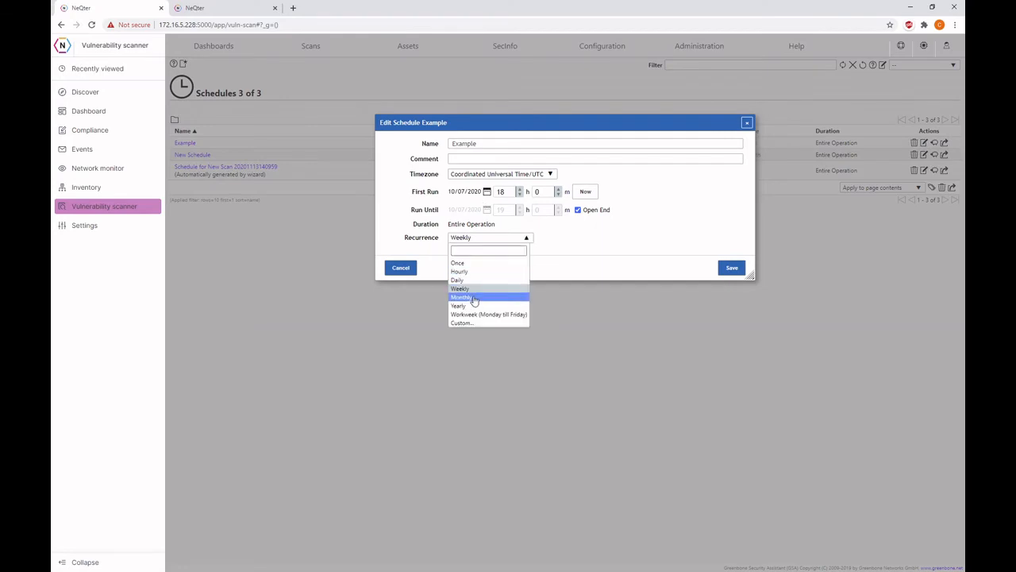
pyautogui.click(474, 297)
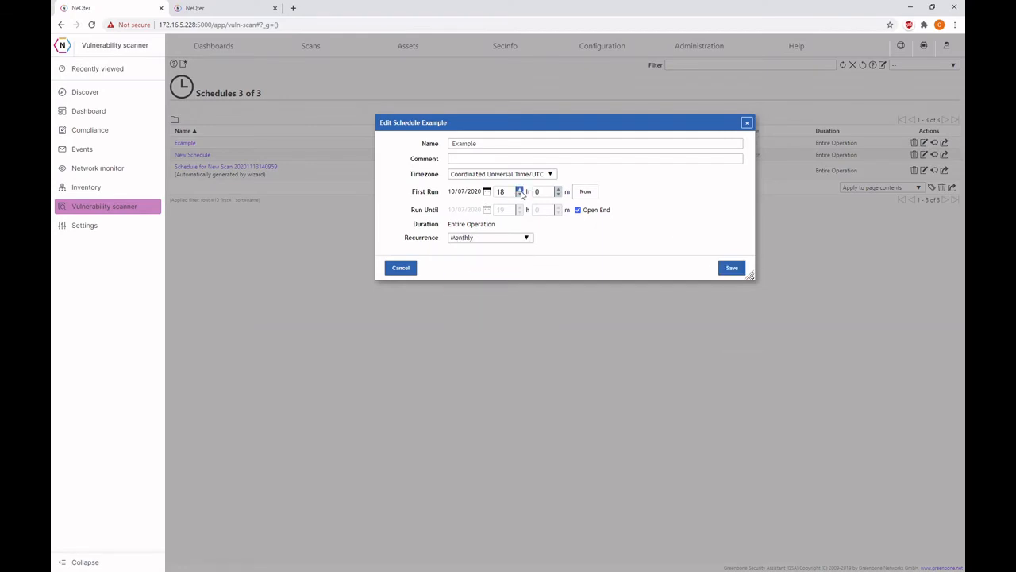
pyautogui.click(731, 268)
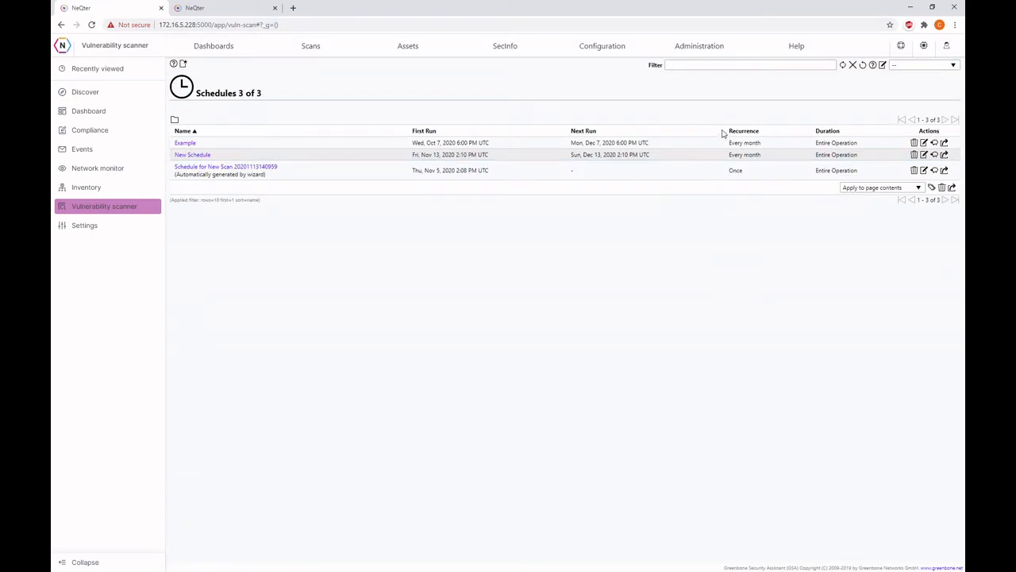
pyautogui.moveTo(600, 148); pyautogui.dragTo(590, 146)
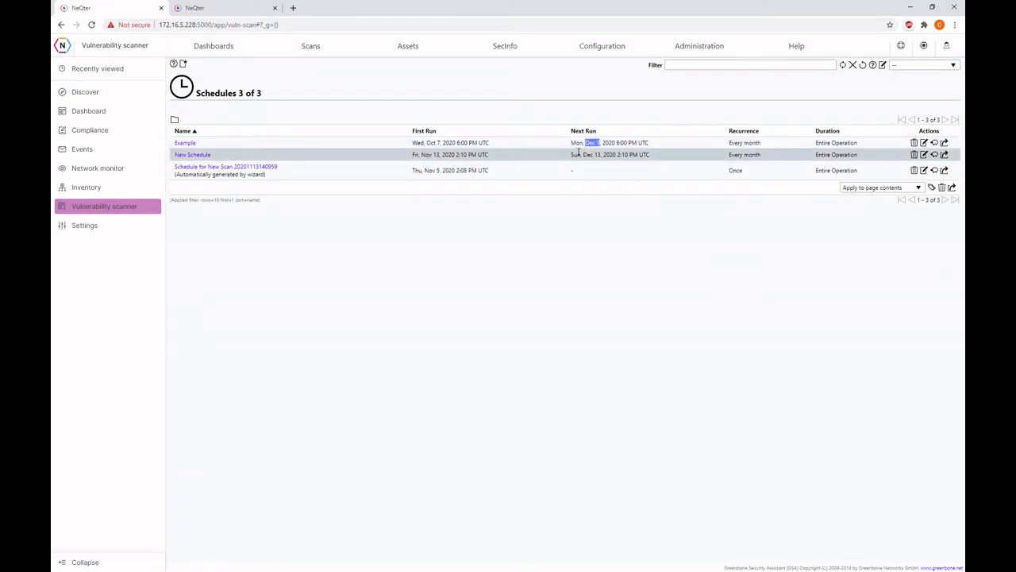
pyautogui.click(463, 317)
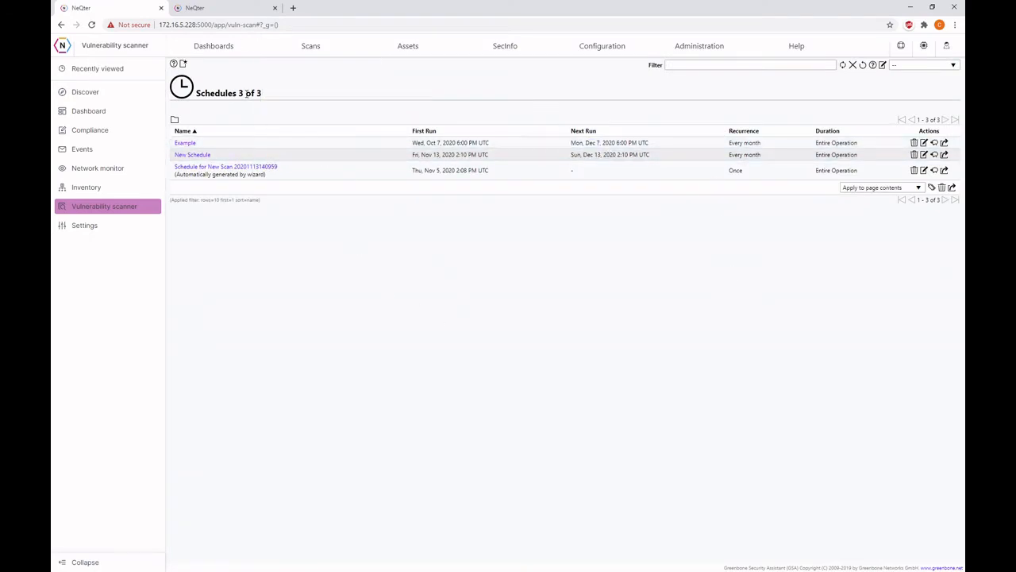
# Begin a new schedule named Monthly Scan.
pyautogui.click(184, 64)
pyautogui.click(478, 142)
pyautogui.doubleClick(478, 142)
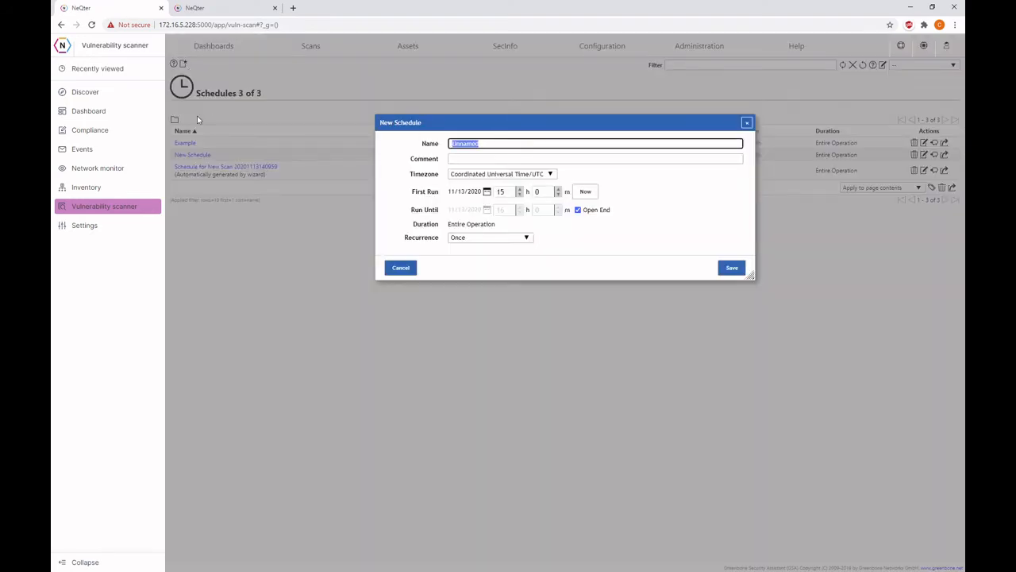
pyautogui.press('BackSpace')
pyautogui.write('Monthly Scan')
# Set the Monthly Scan schedule's first run to 11/17/2020 at 12 h 0 m with Monthly recurrence, and save it.
pyautogui.click(506, 192)
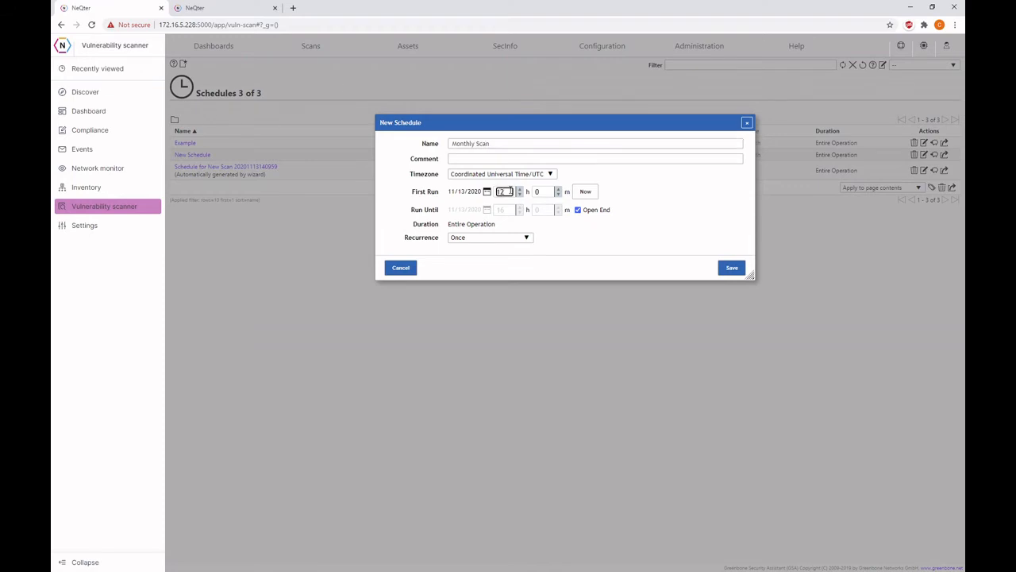
pyautogui.click(487, 192)
pyautogui.click(489, 277)
pyautogui.click(520, 242)
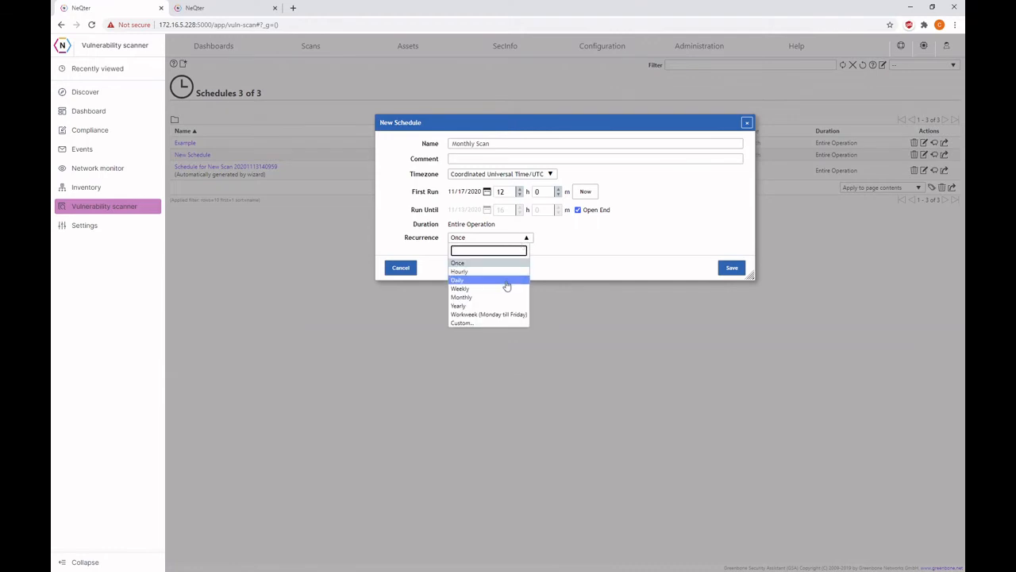
pyautogui.click(501, 299)
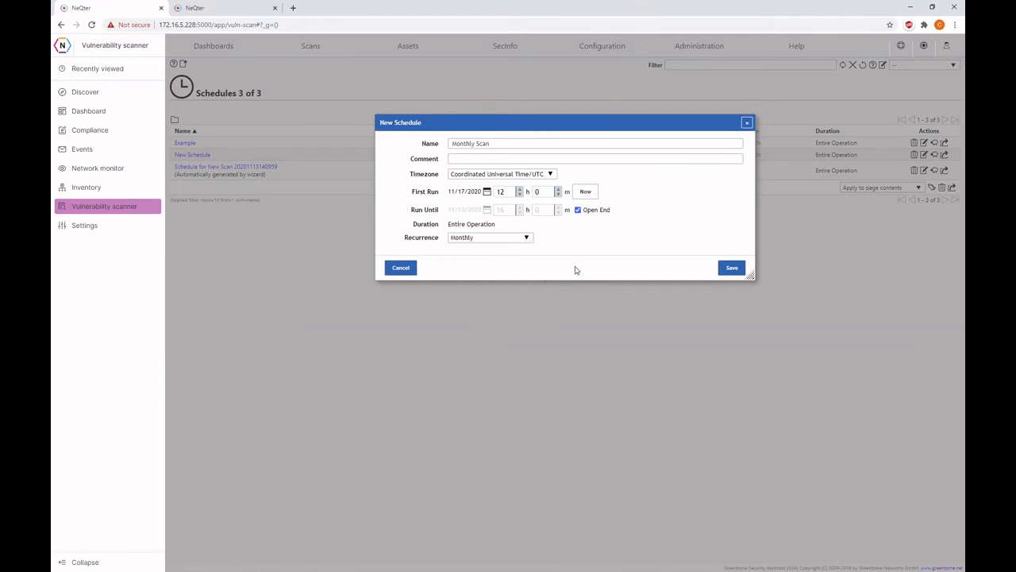
pyautogui.click(723, 269)
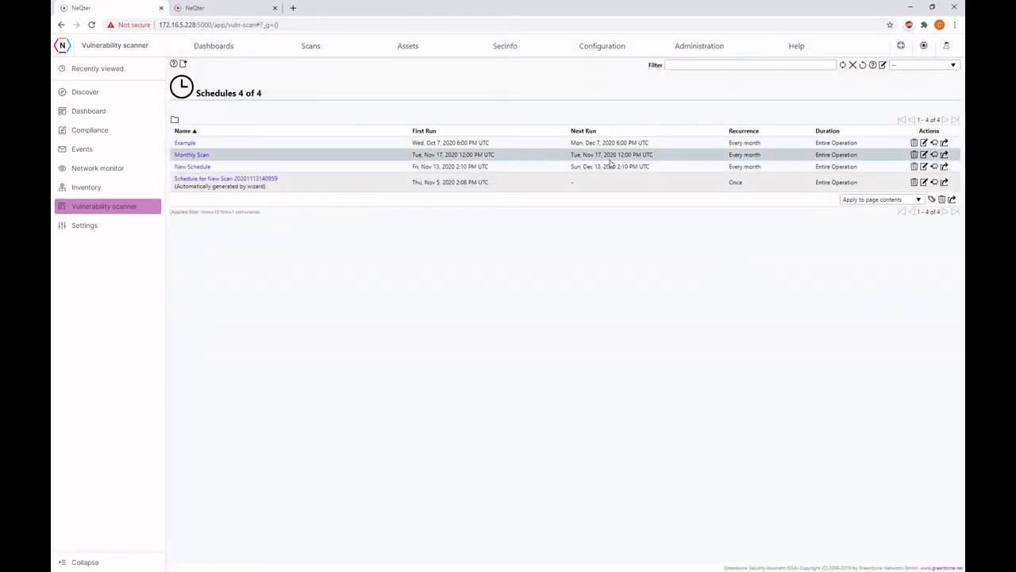
pyautogui.moveTo(520, 158); pyautogui.dragTo(376, 153)
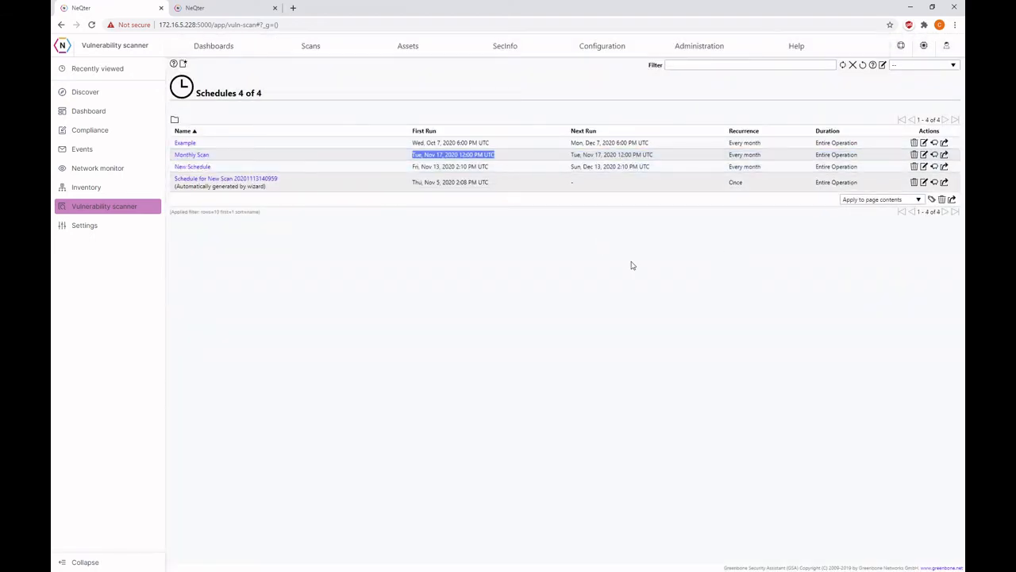
pyautogui.click(626, 227)
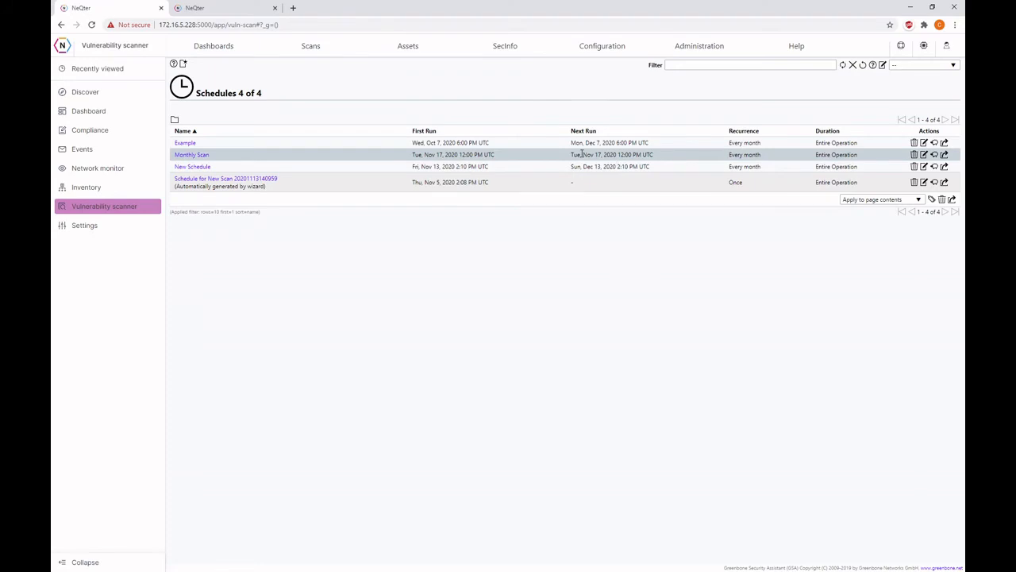
# Open the scan tasks list and begin a new task named Monthly Scan.
pyautogui.moveTo(324, 56)
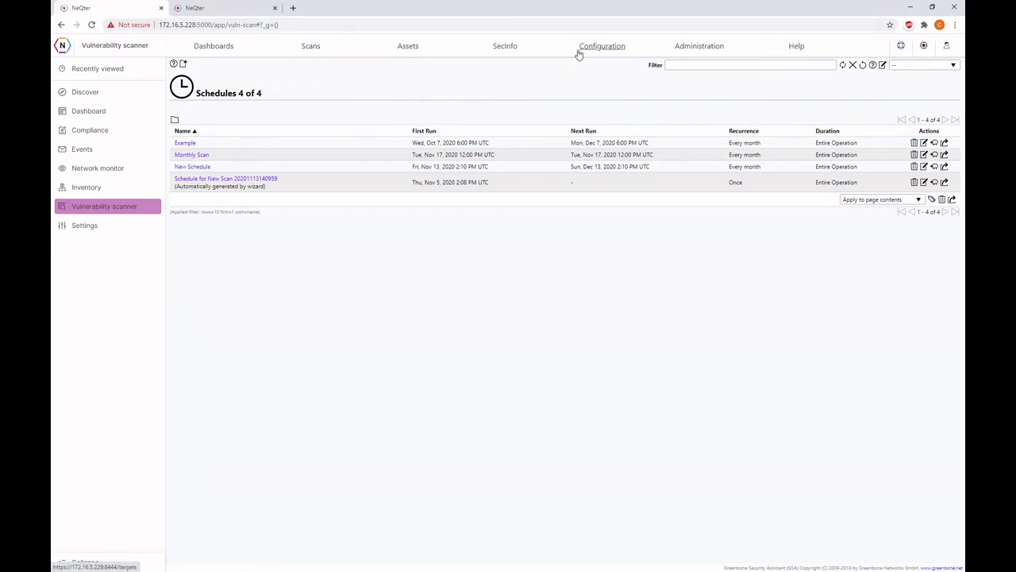
pyautogui.moveTo(579, 50)
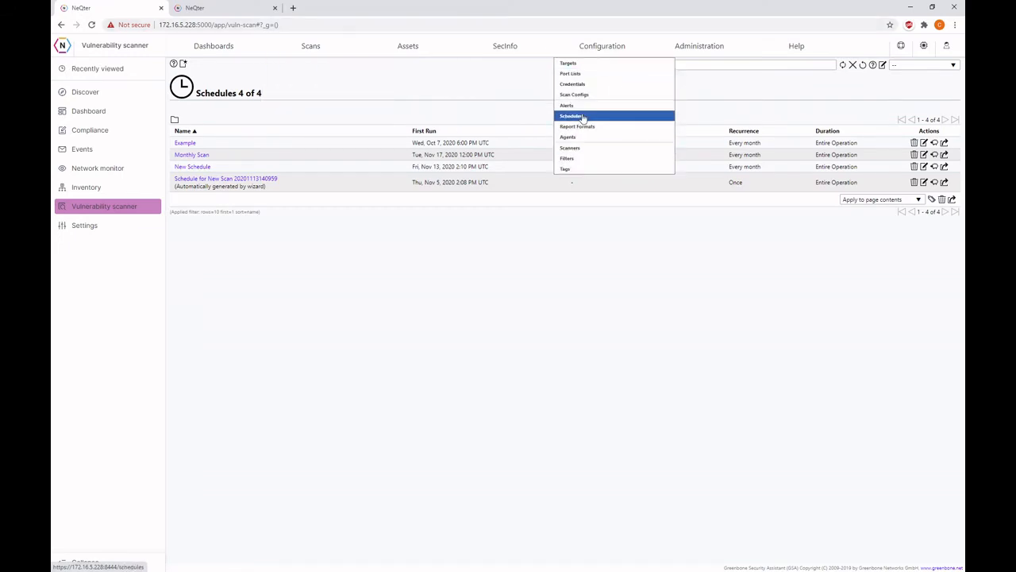
pyautogui.moveTo(297, 46)
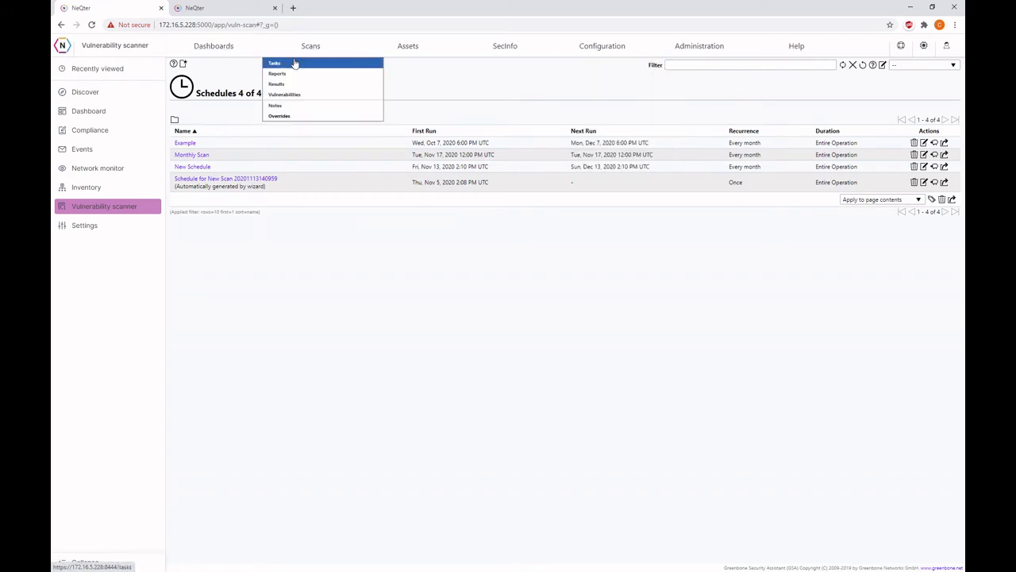
pyautogui.click(294, 62)
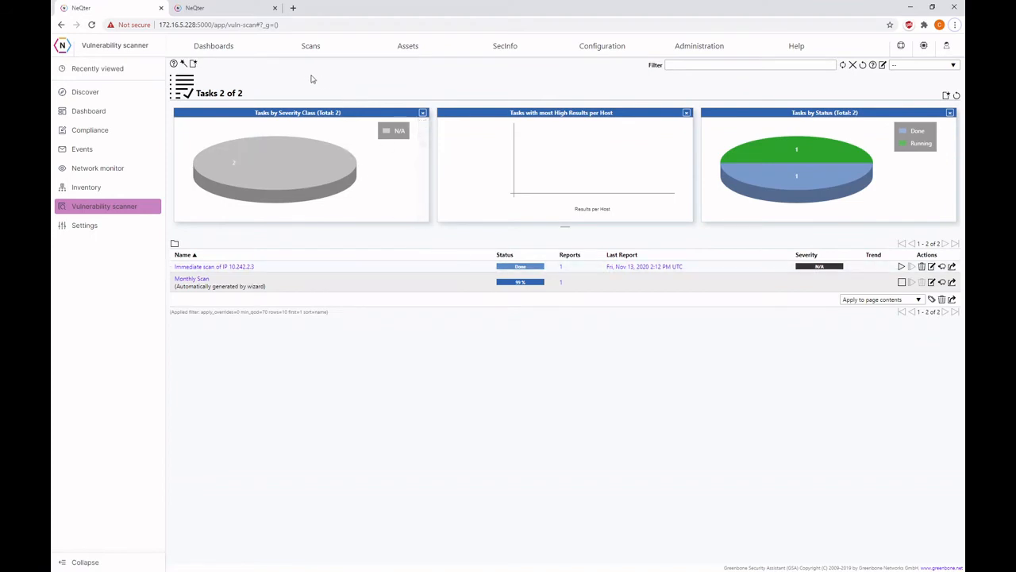
pyautogui.moveTo(192, 65)
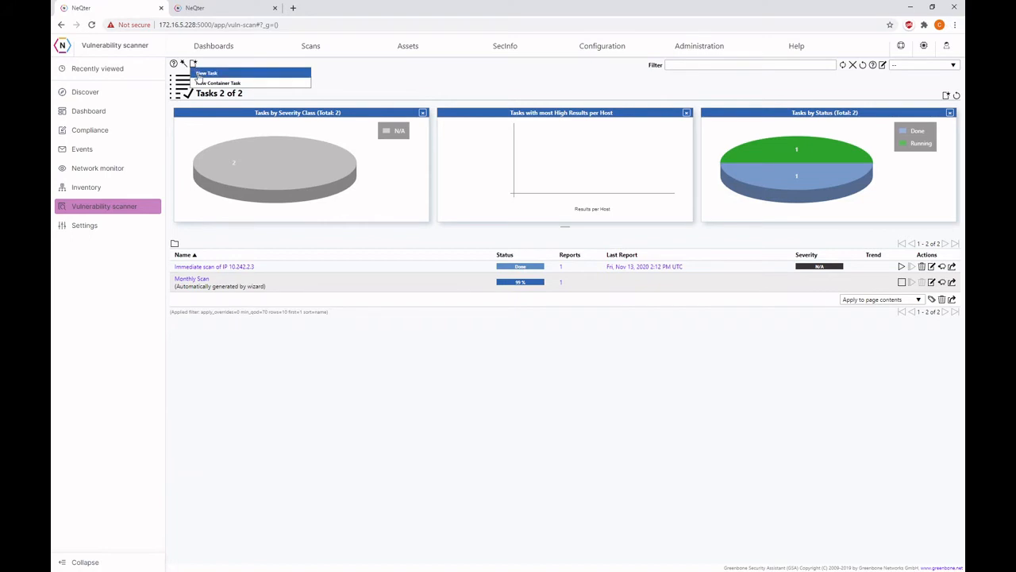
pyautogui.click(205, 73)
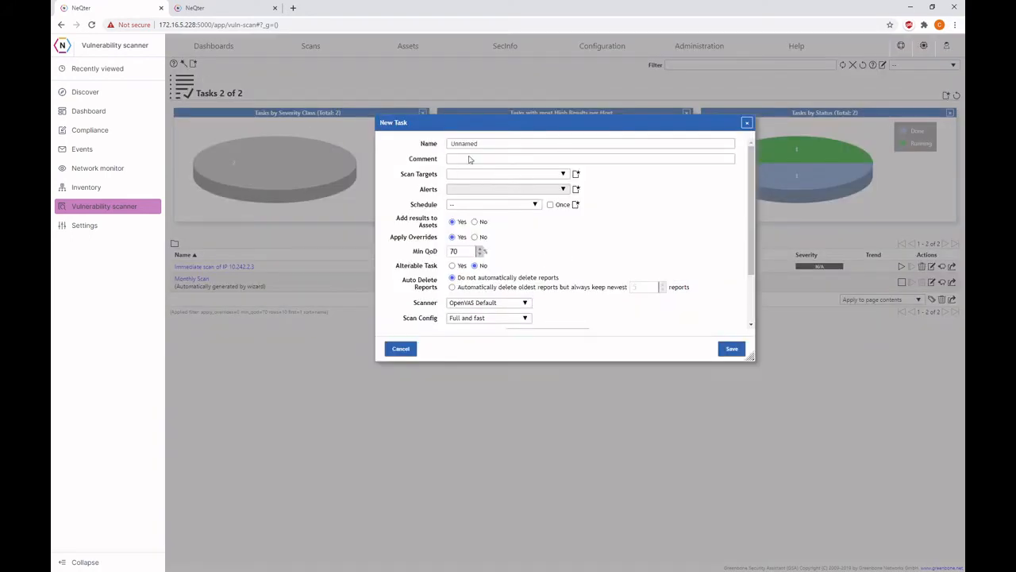
pyautogui.doubleClick(505, 144)
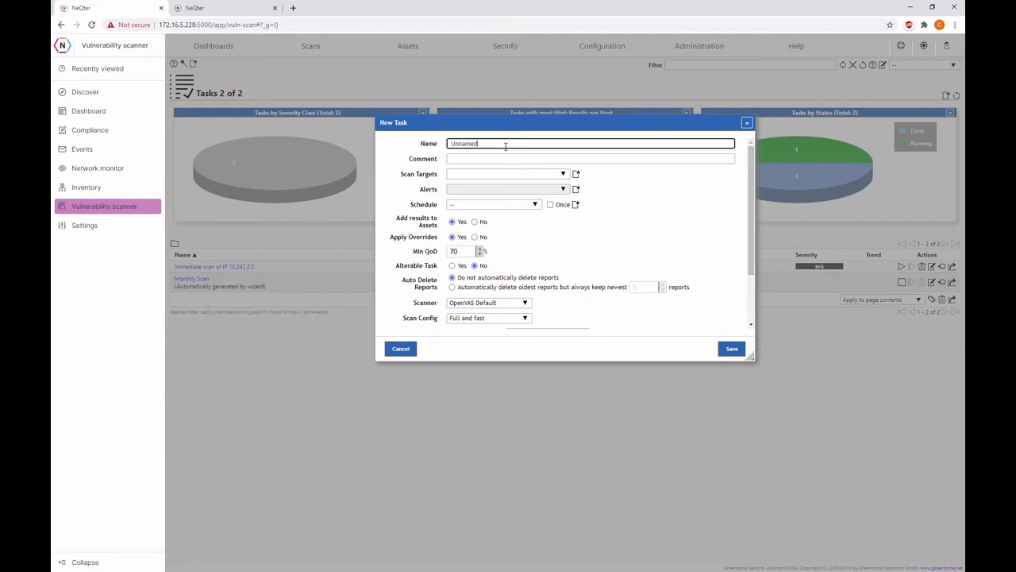
pyautogui.press('BackSpace')
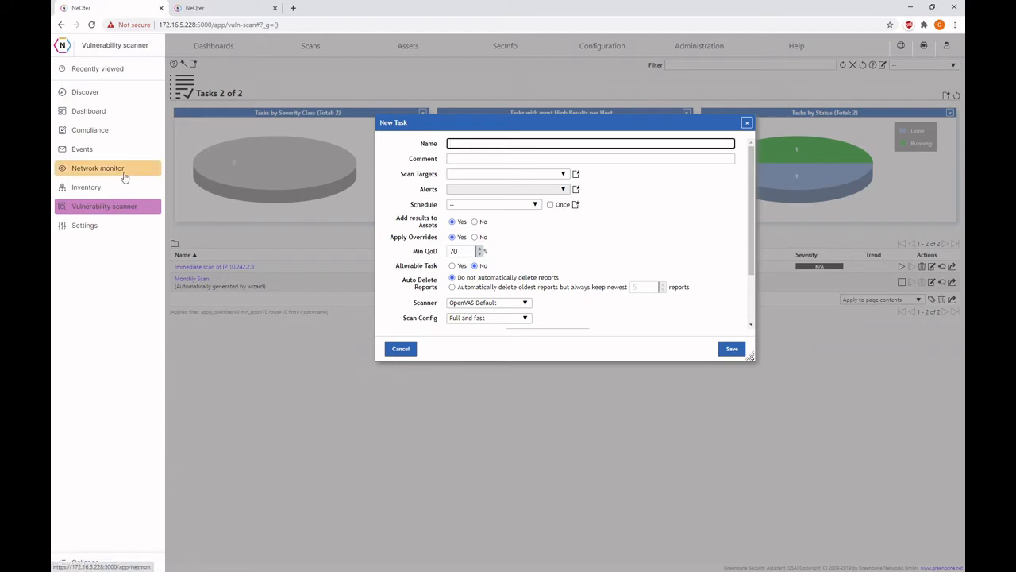
pyautogui.write('Monthly Scan')
# Assign the Main Domain scan target and the Monthly Scan schedule to the new task.
pyautogui.click(544, 174)
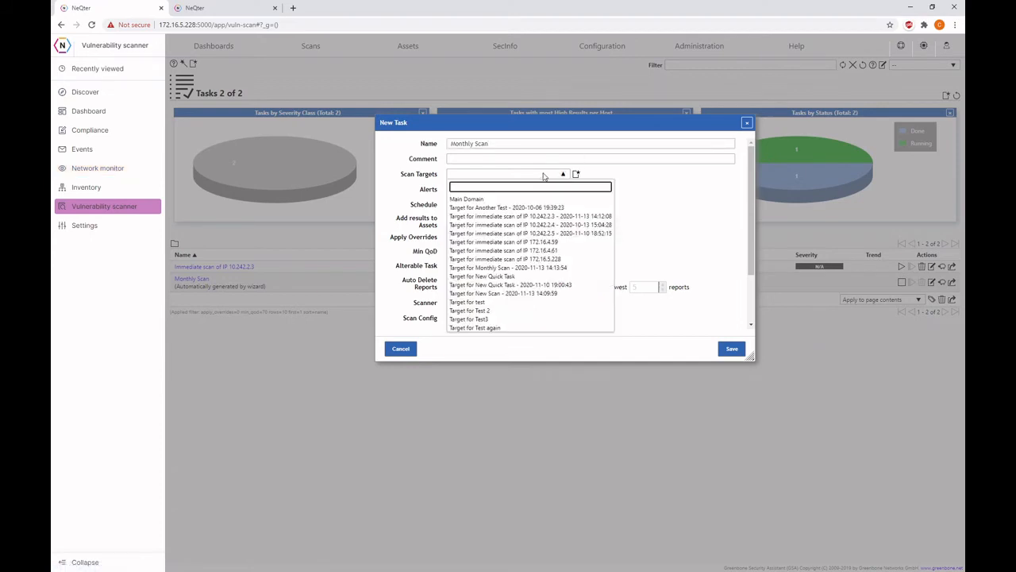
pyautogui.click(530, 199)
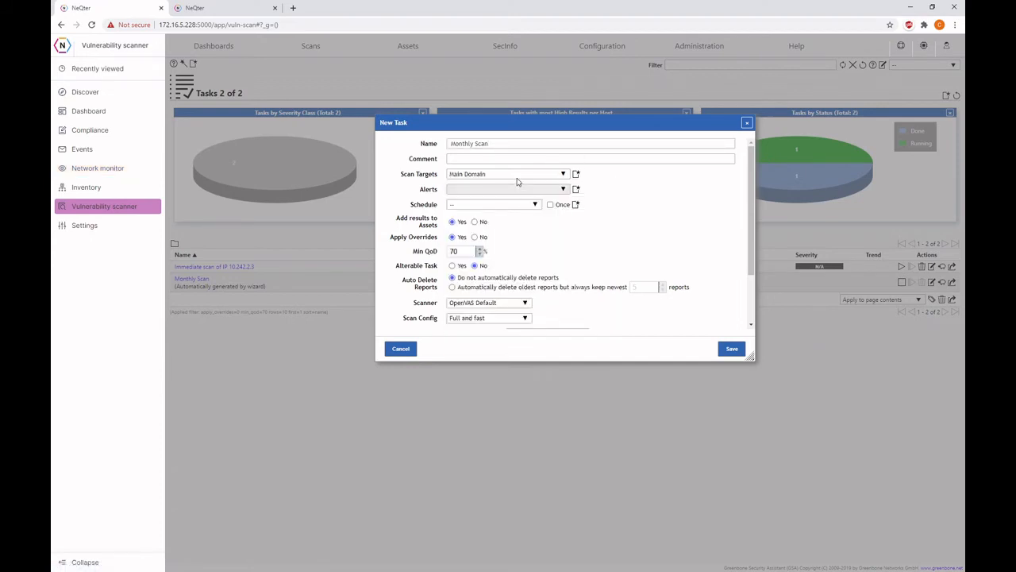
pyautogui.click(524, 205)
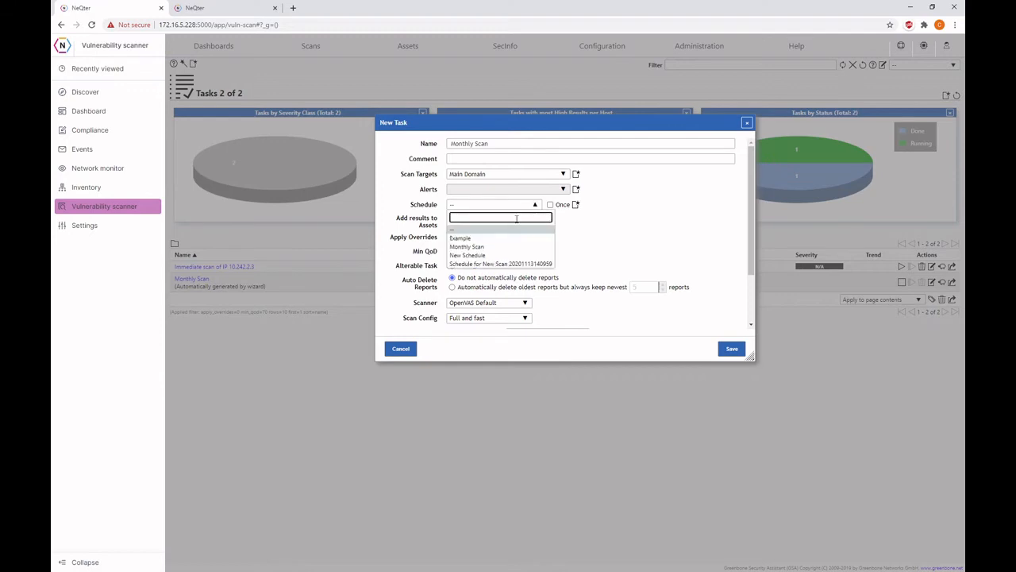
pyautogui.click(524, 246)
# Choose the Full and fast 2 scan configuration for the task, with OpenVAS Default as its scanner.
pyautogui.scroll(-2, 563, 247)
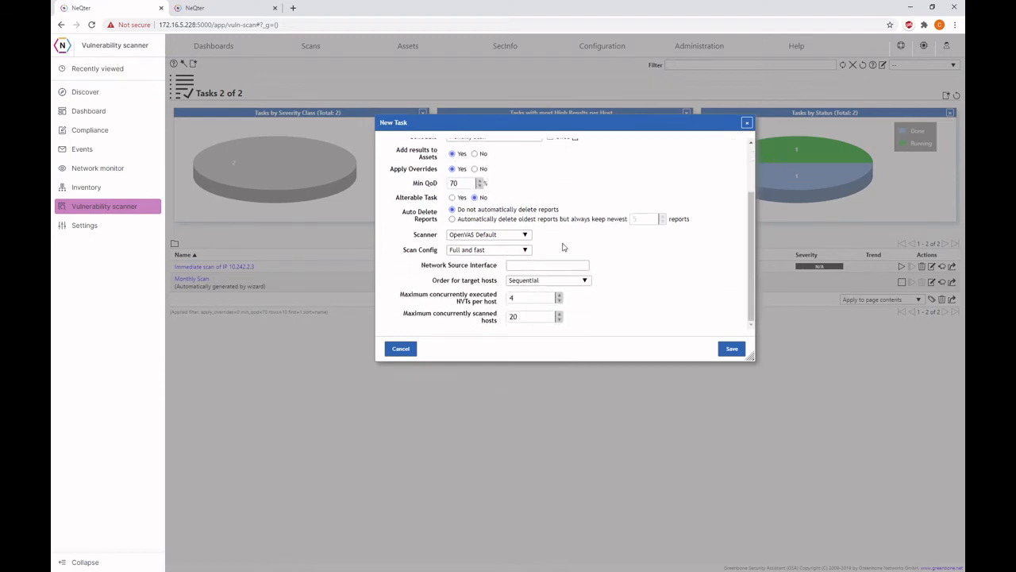
pyautogui.click(499, 251)
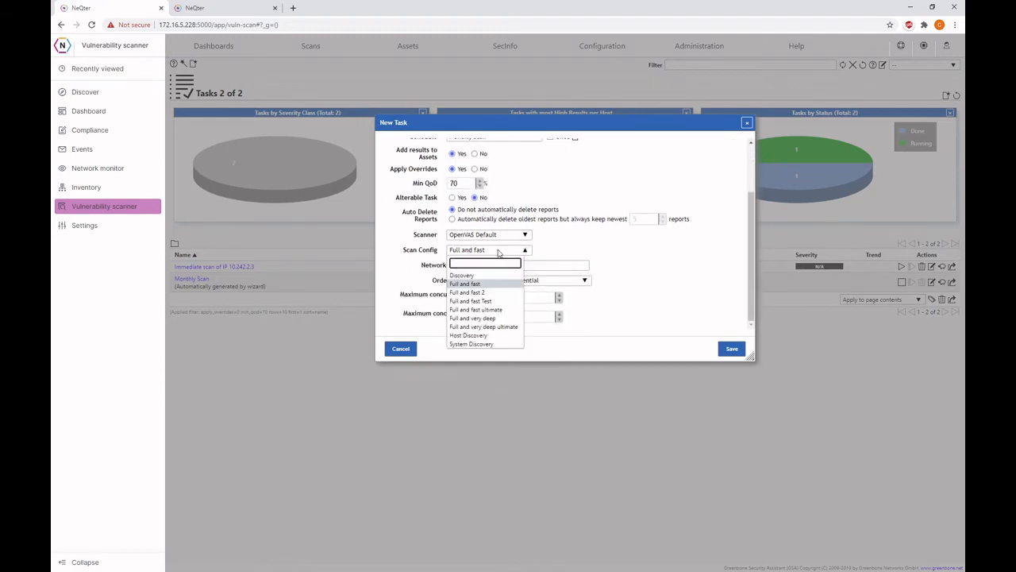
pyautogui.click(500, 292)
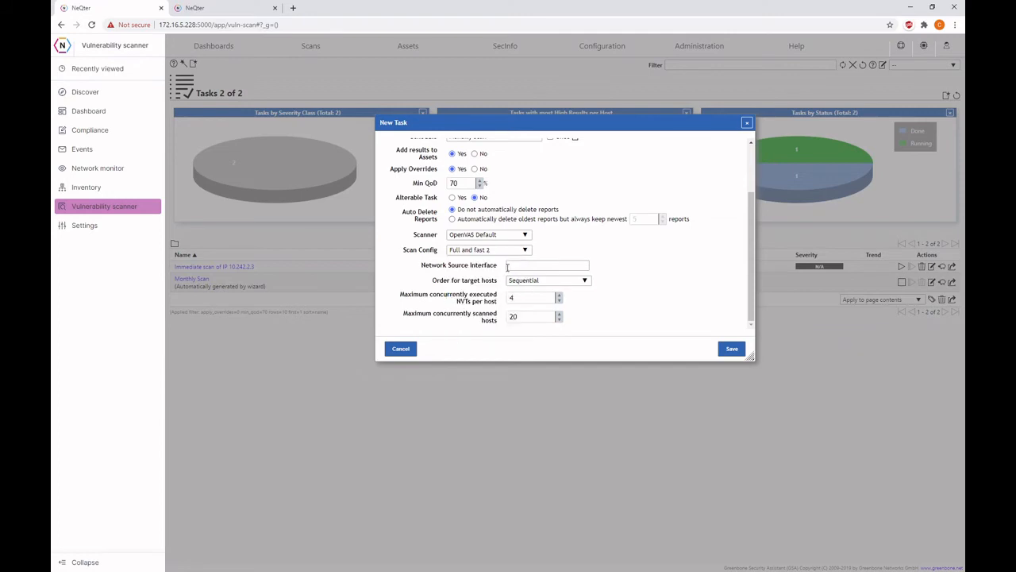
pyautogui.click(493, 240)
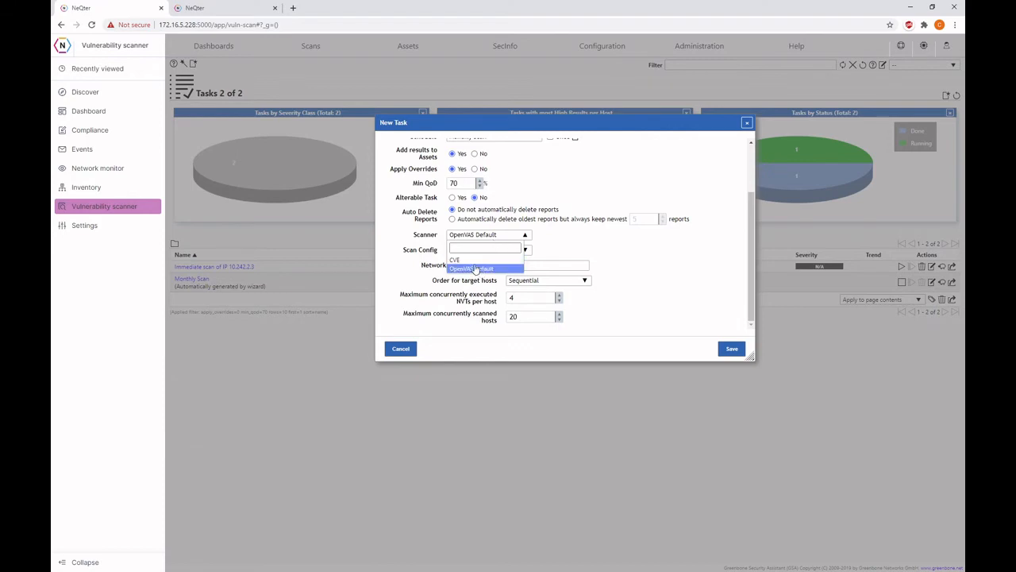
pyautogui.click(486, 270)
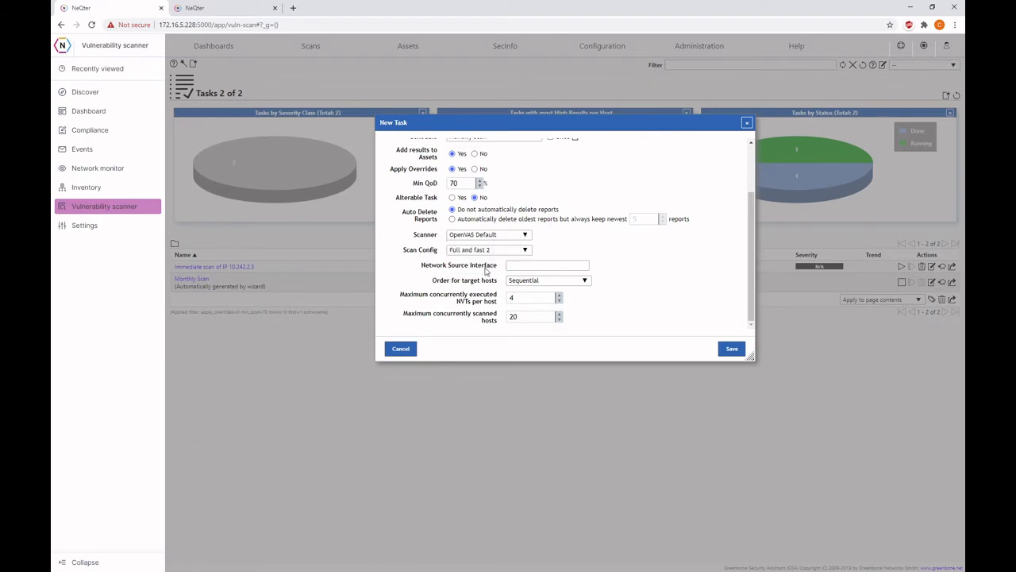
# Set the task to automatically delete its oldest reports but always keep the newest 2.
pyautogui.scroll(2, 528, 258)
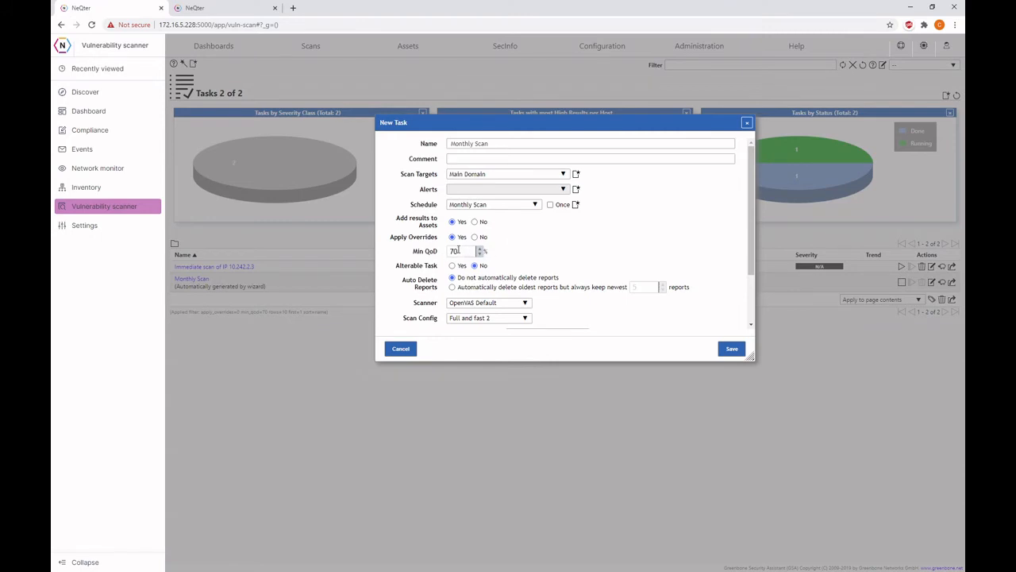
pyautogui.scroll(-1, 538, 262)
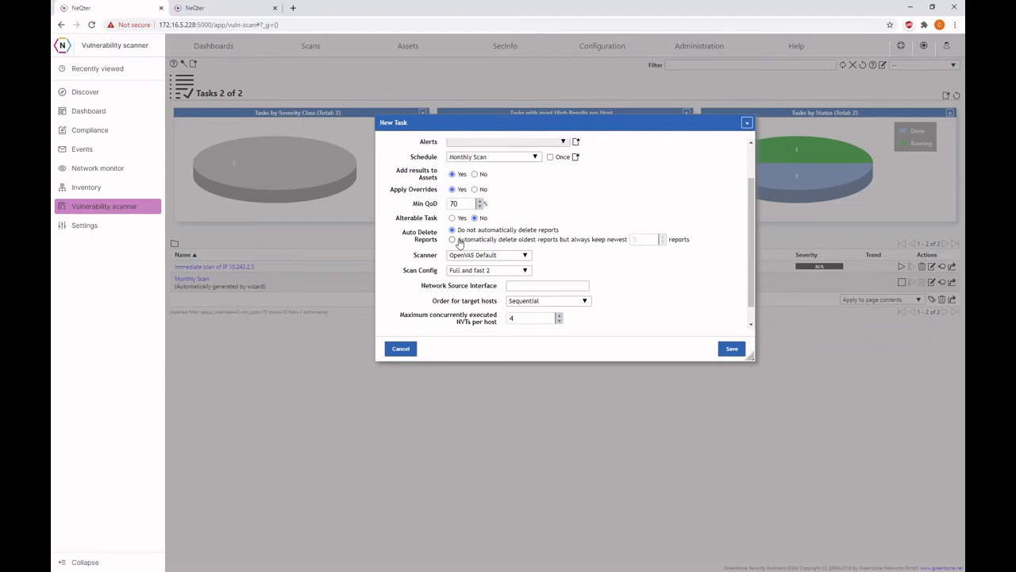
pyautogui.click(454, 240)
pyautogui.write('2')
pyautogui.click(640, 258)
# Check the available target host orders, keep Sequential, and save the new Monthly Scan task.
pyautogui.scroll(-1, 612, 262)
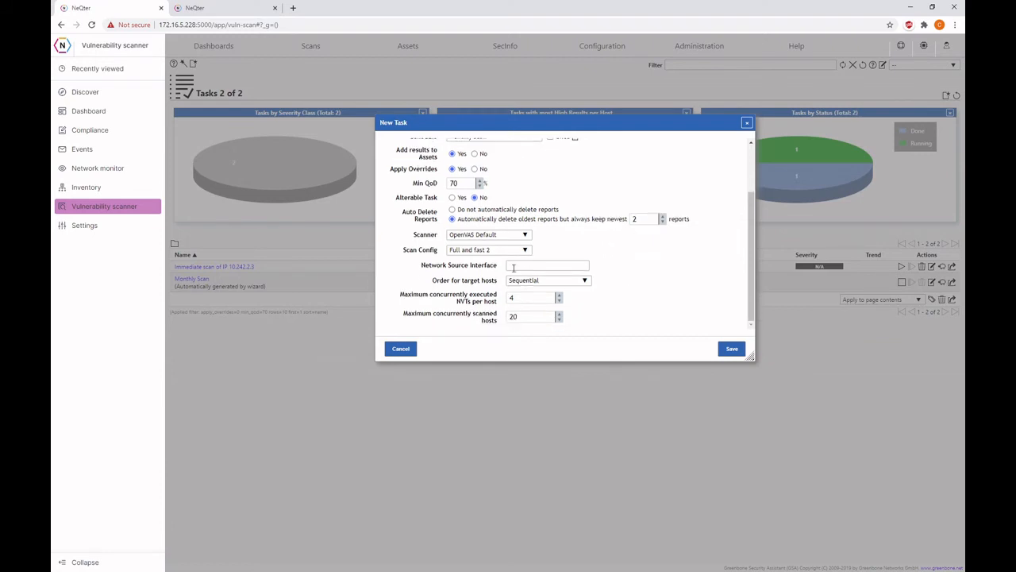
pyautogui.click(565, 286)
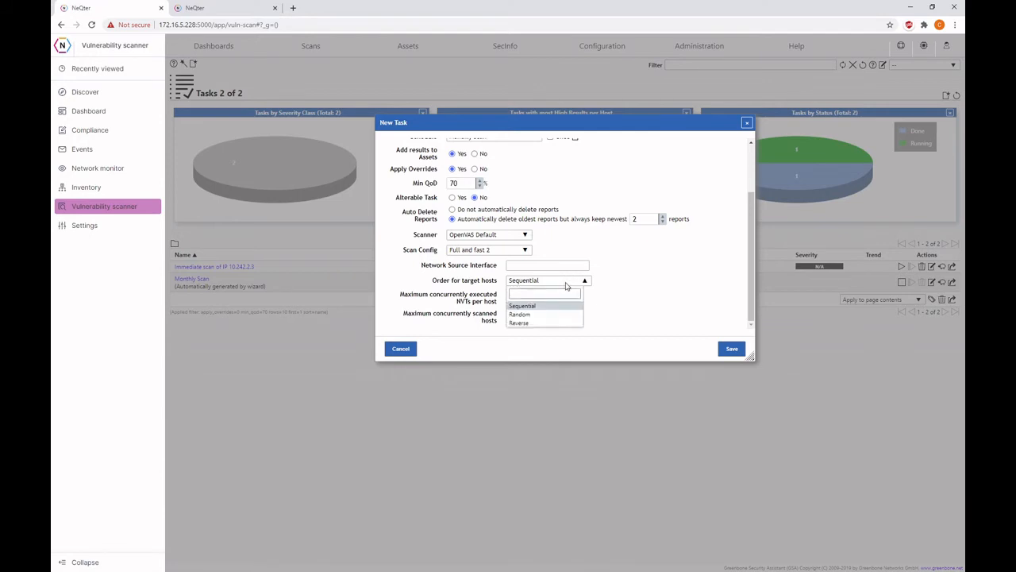
pyautogui.click(565, 286)
pyautogui.click(565, 286)
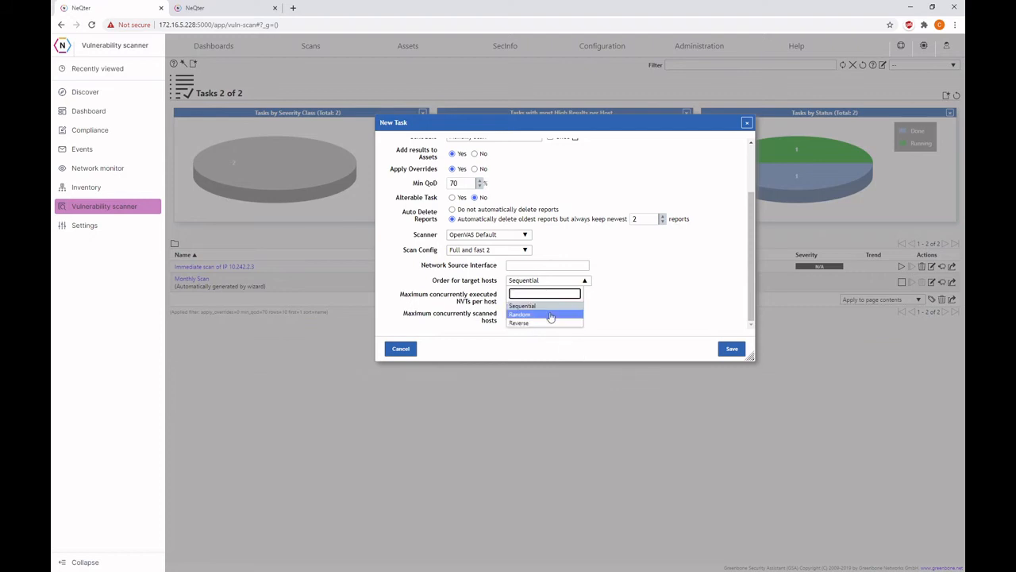
pyautogui.click(625, 286)
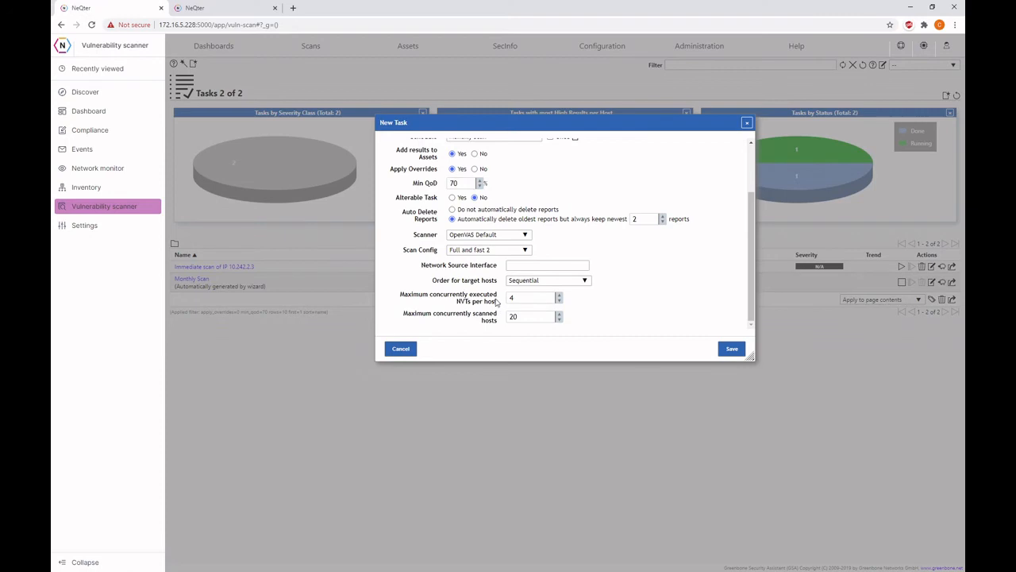
pyautogui.moveTo(498, 303); pyautogui.dragTo(399, 296)
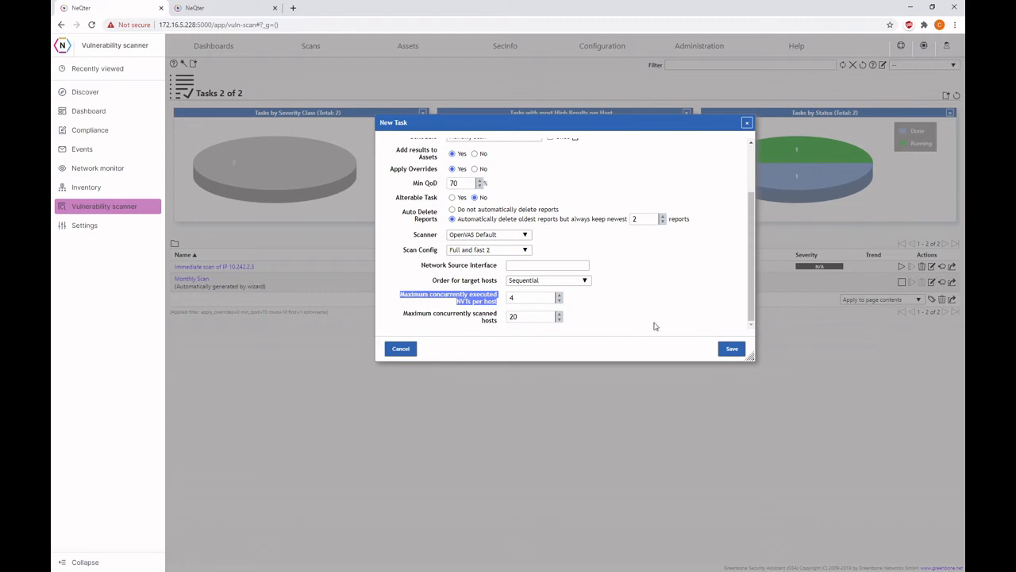
pyautogui.click(726, 351)
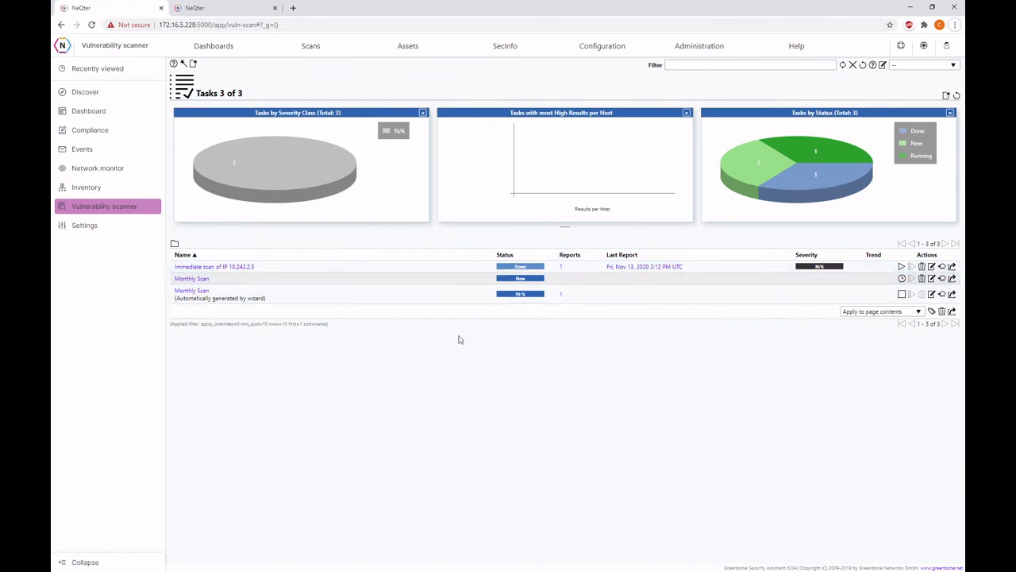
# Open the scan reports list and view the results of the Monthly Scan report from Nov 13, 2020 2:14 PM UTC.
pyautogui.moveTo(336, 51)
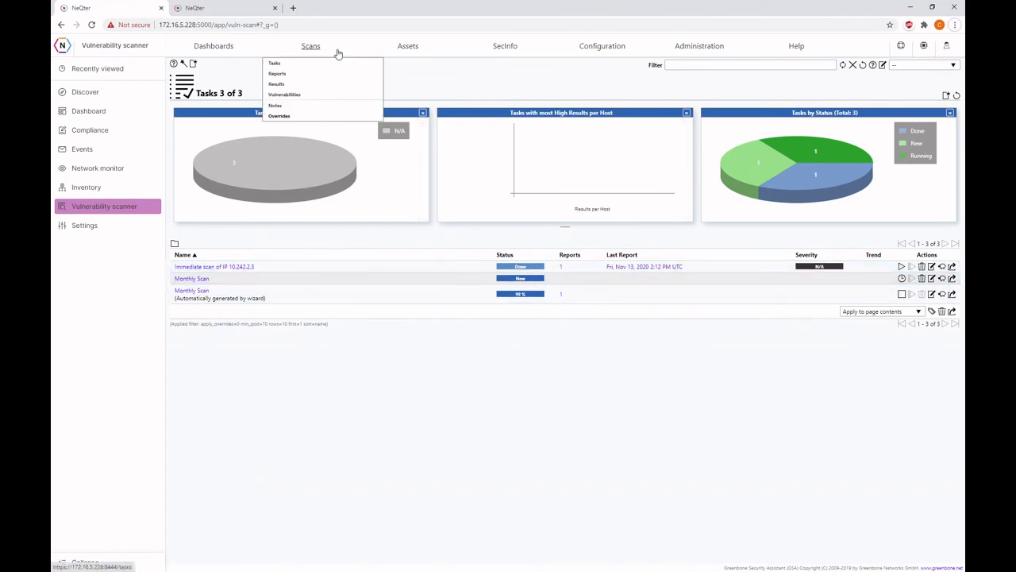
pyautogui.click(324, 73)
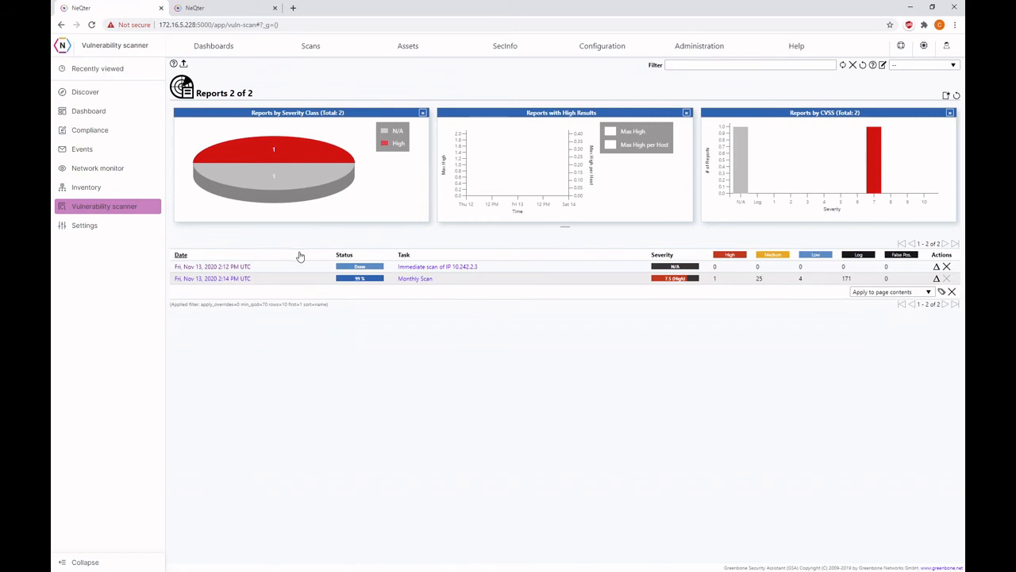
pyautogui.moveTo(388, 267); pyautogui.dragTo(601, 267)
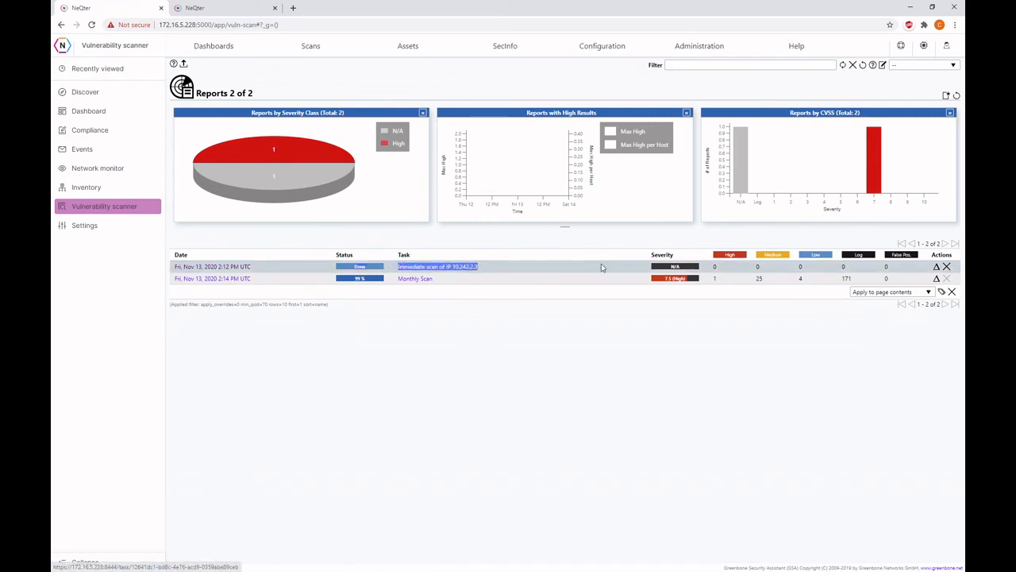
pyautogui.click(472, 309)
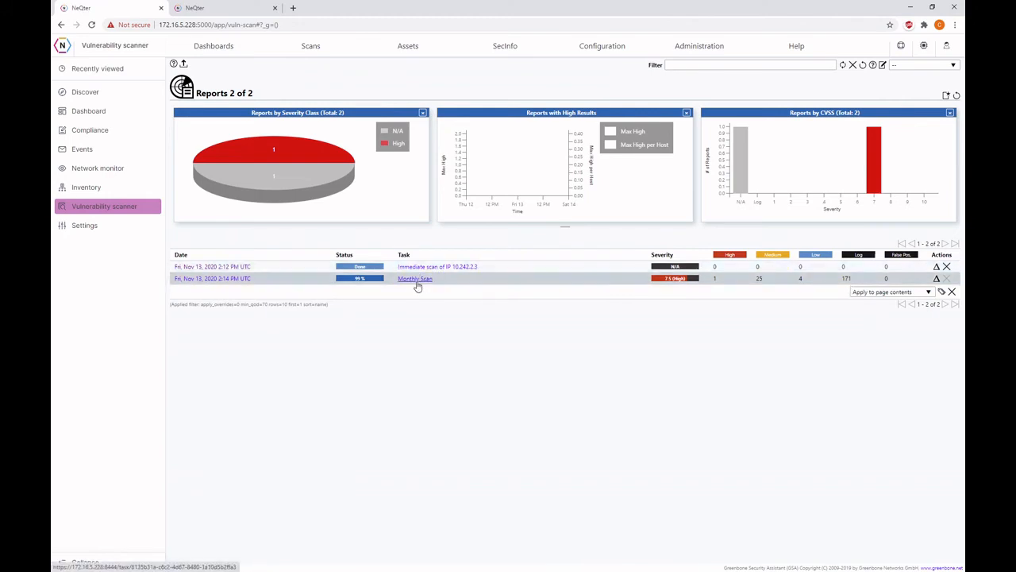
pyautogui.click(247, 284)
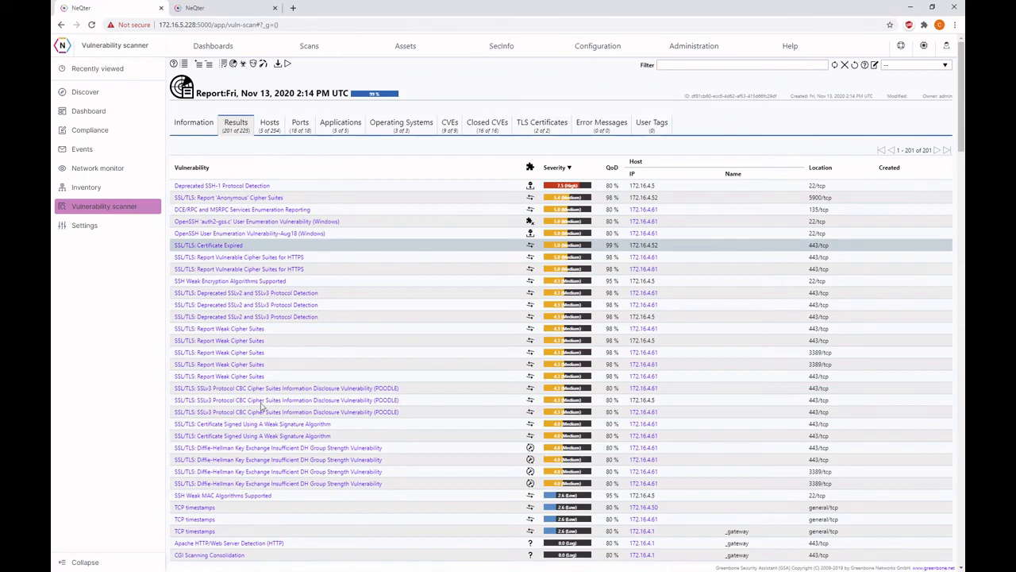
# Look through the report's vulnerability results, and open the overview of all scan results.
pyautogui.scroll(-5, 260, 397)
pyautogui.scroll(4, 282, 429)
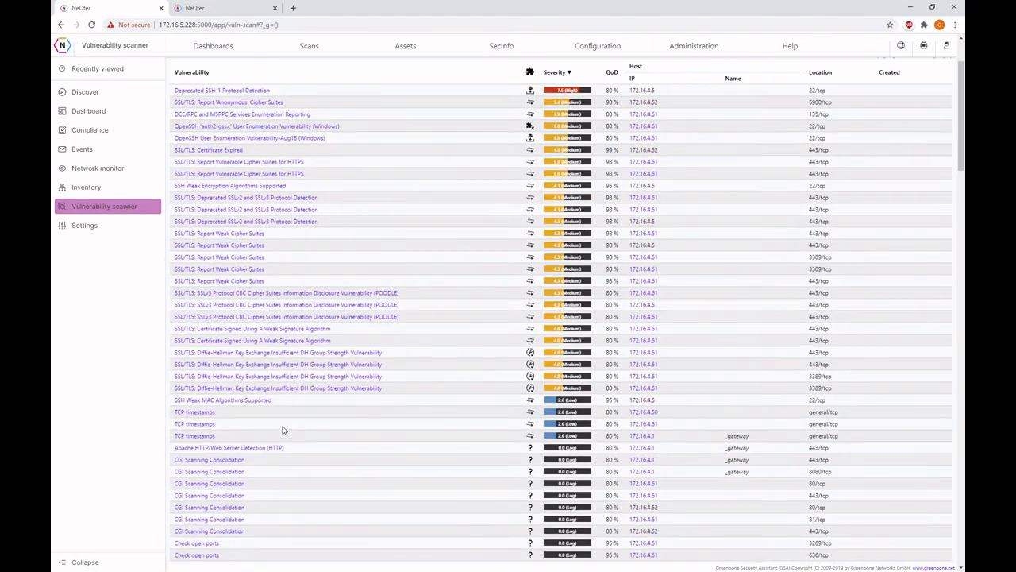
pyautogui.scroll(2, 282, 430)
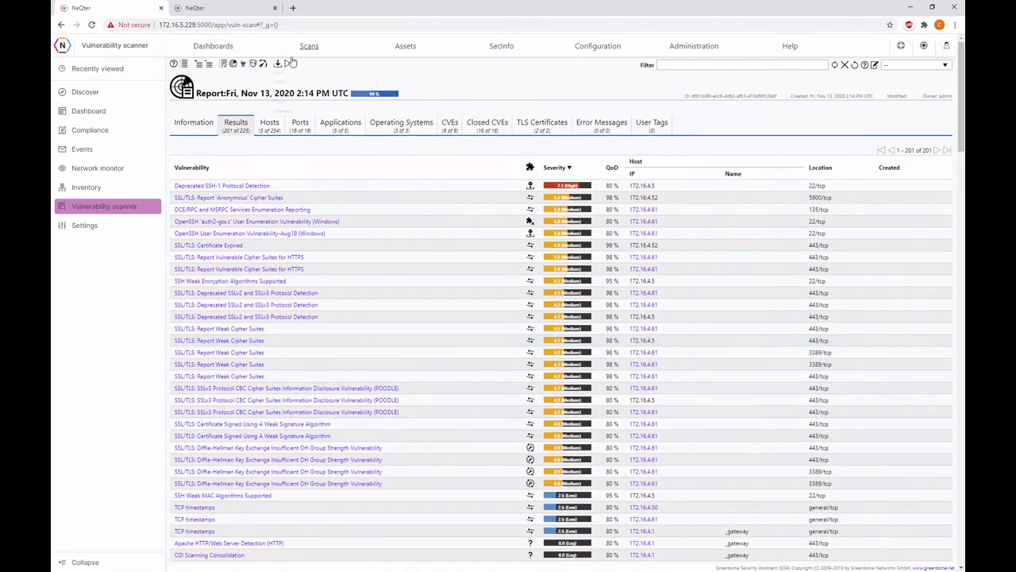
pyautogui.moveTo(293, 61)
pyautogui.moveTo(289, 93); pyautogui.dragTo(278, 85)
pyautogui.click(276, 84)
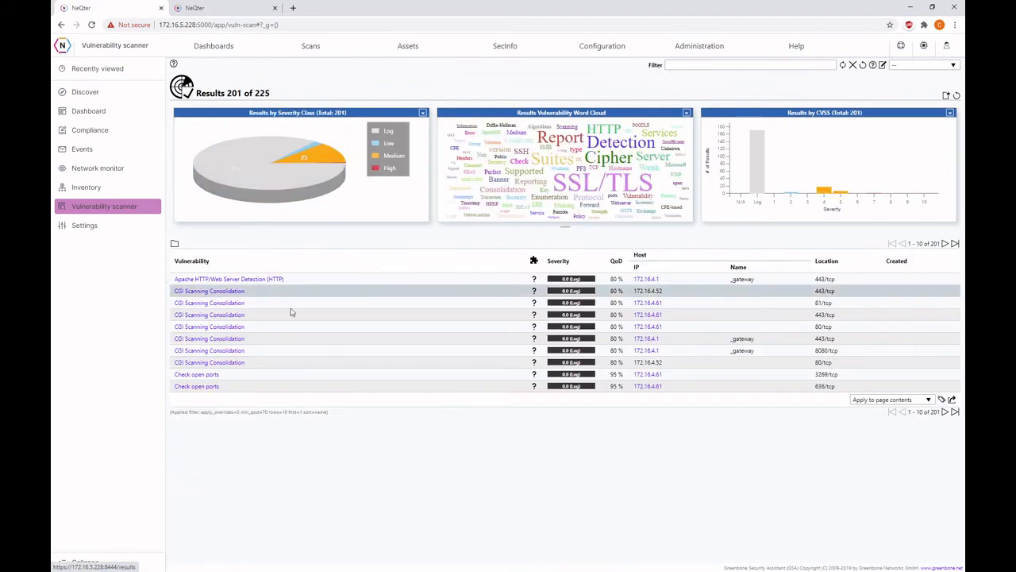
pyautogui.moveTo(349, 151)
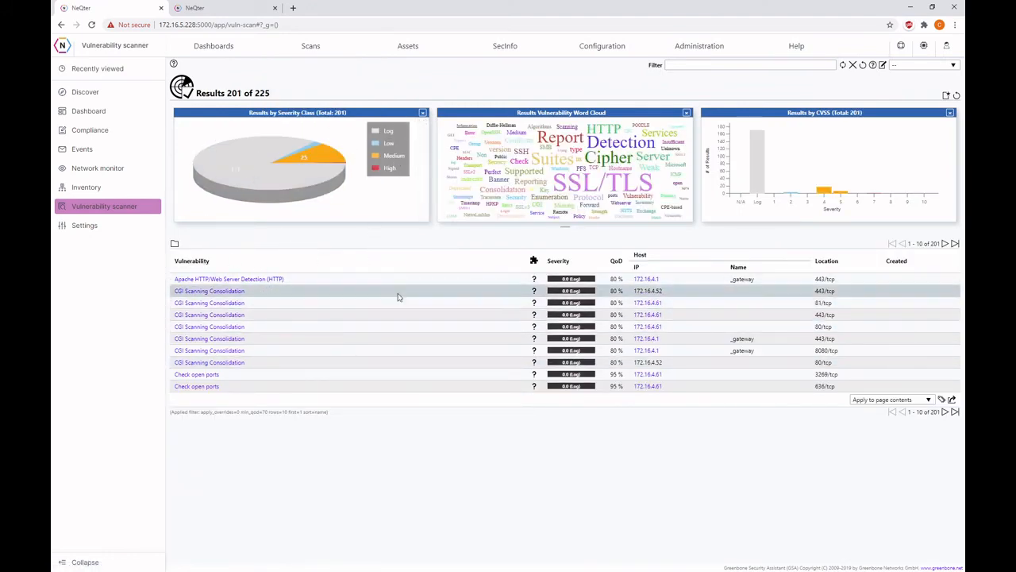
# Filter the scan vulnerabilities overview to High severity and open the details of Deprecated SSH-1 Protocol Detection.
pyautogui.moveTo(321, 50)
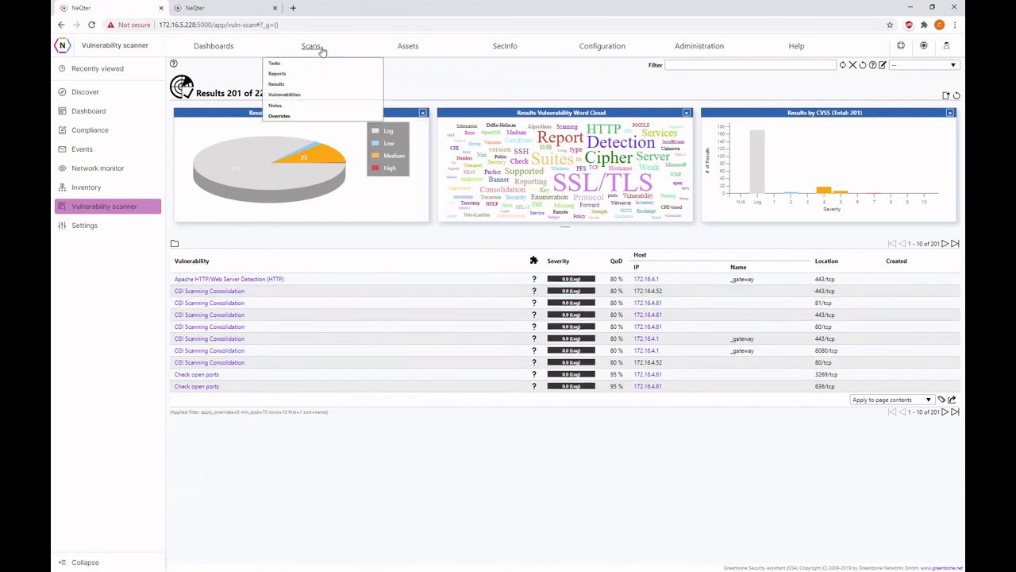
pyautogui.click(310, 95)
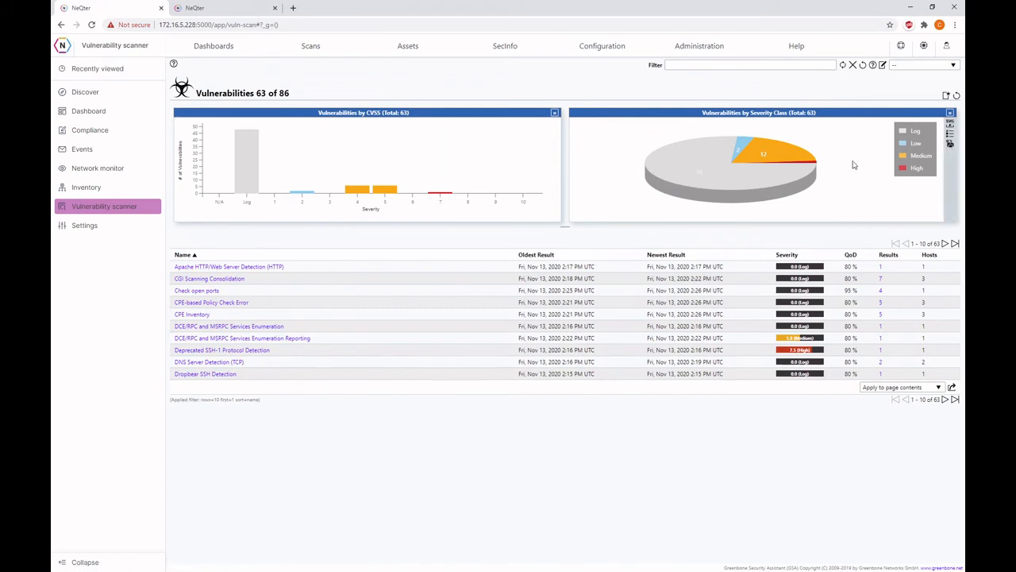
pyautogui.click(810, 165)
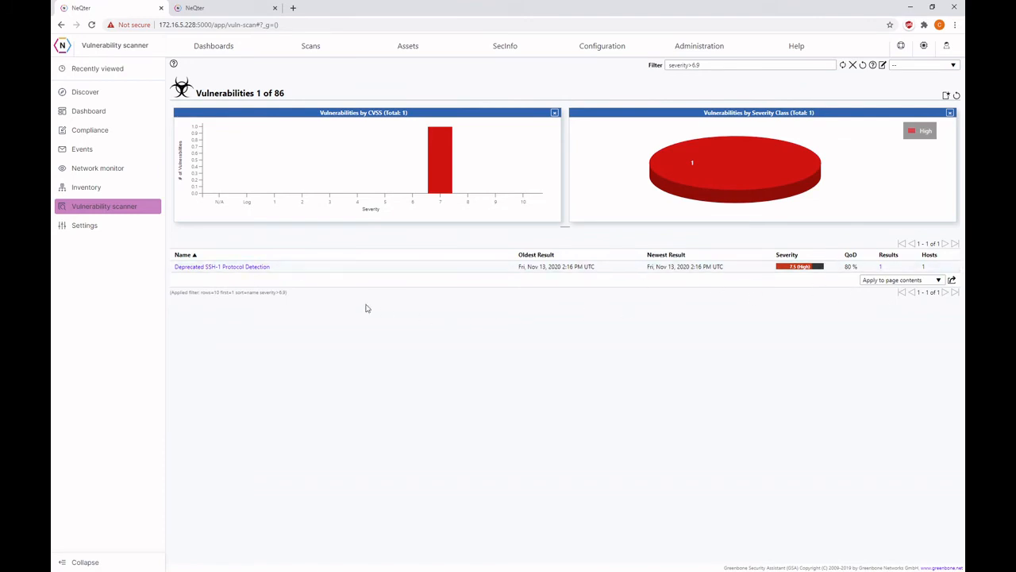
pyautogui.click(258, 270)
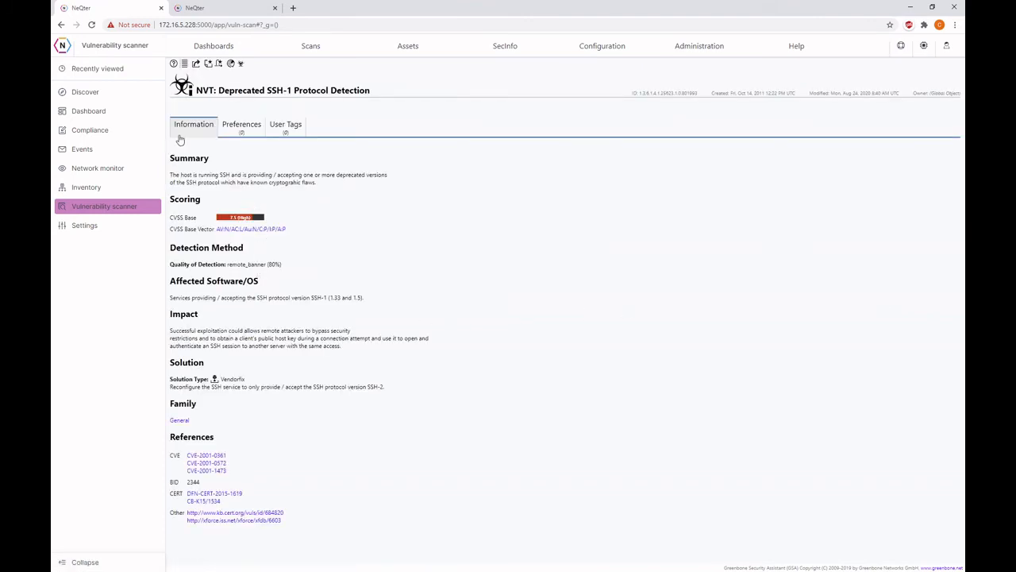
# Read the vulnerability's summary, quality of detection, affected software, impact and recommended solution.
pyautogui.moveTo(181, 171); pyautogui.dragTo(385, 191)
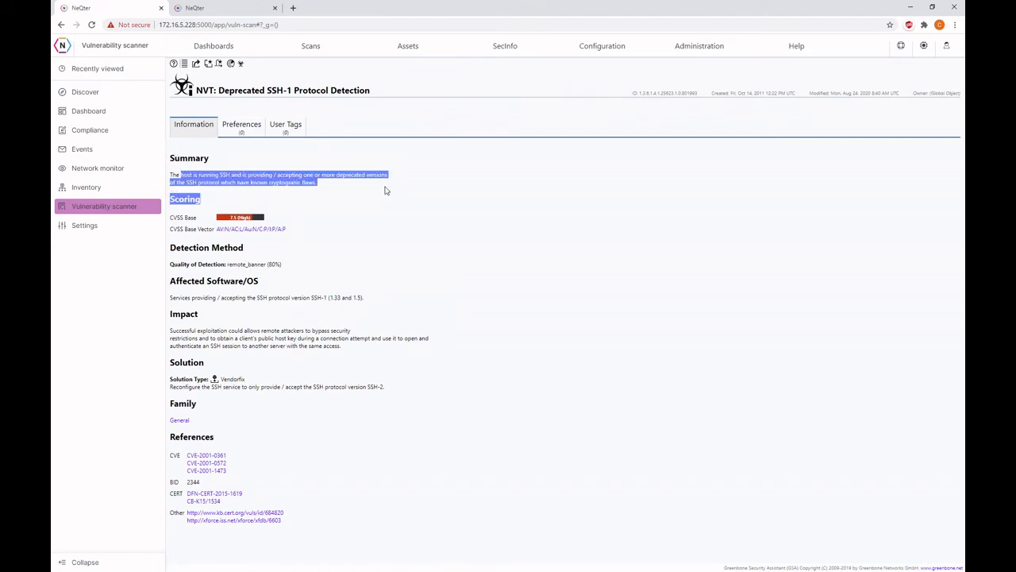
pyautogui.moveTo(287, 264); pyautogui.dragTo(158, 264)
pyautogui.click(197, 282)
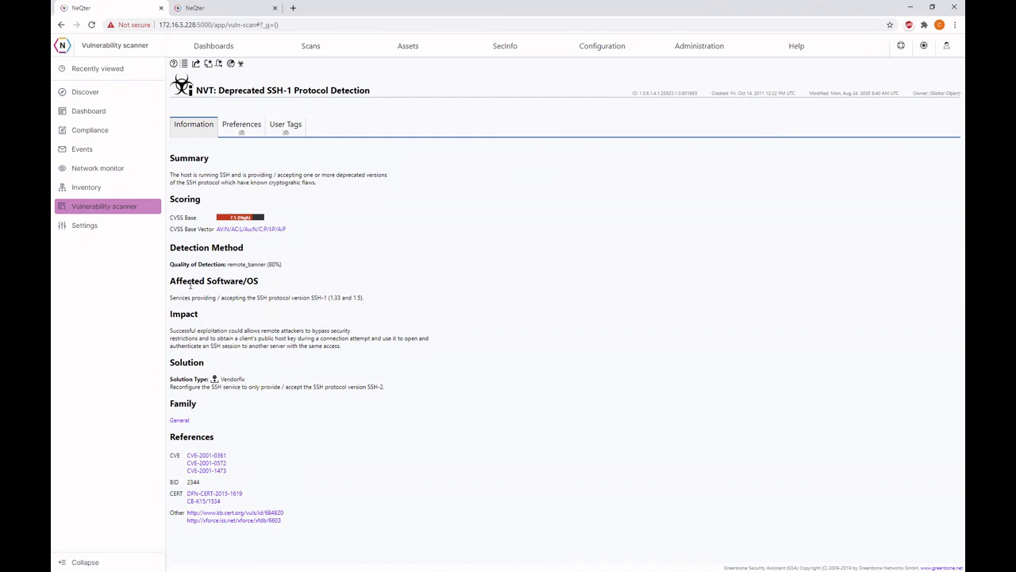
pyautogui.moveTo(194, 293); pyautogui.dragTo(169, 343)
pyautogui.click(349, 329)
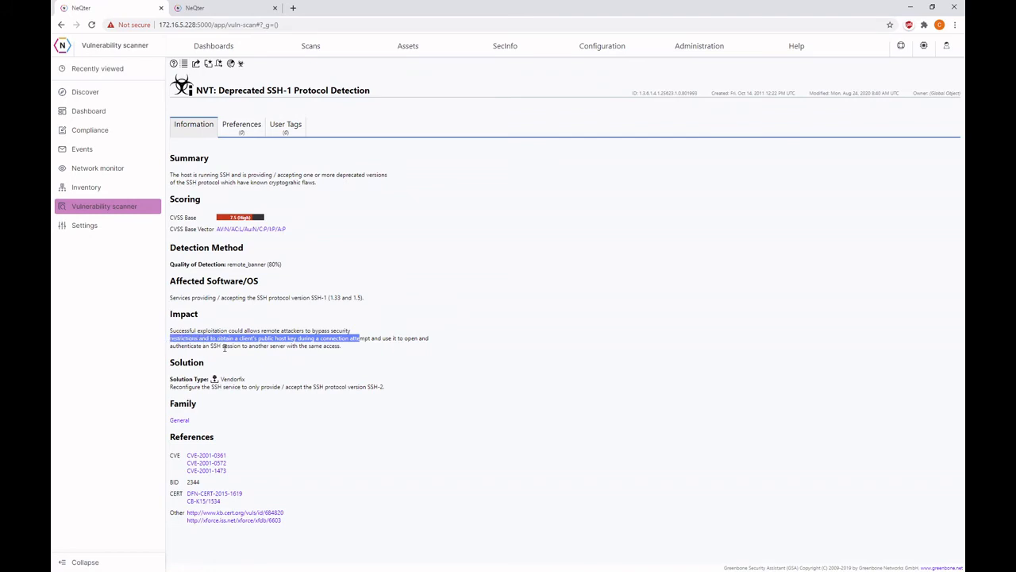
pyautogui.click(228, 366)
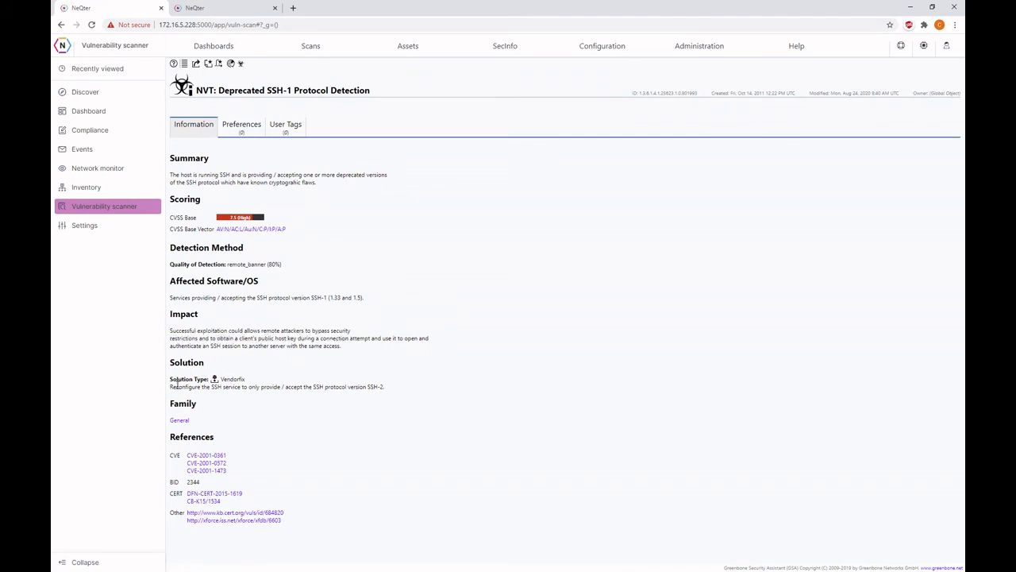
pyautogui.moveTo(172, 387); pyautogui.dragTo(319, 387)
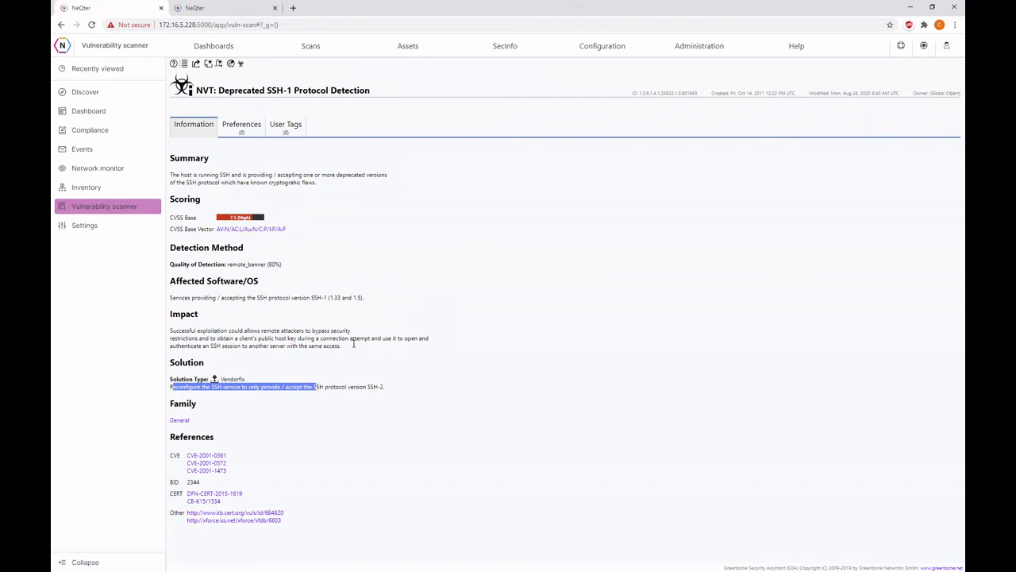
pyautogui.click(389, 378)
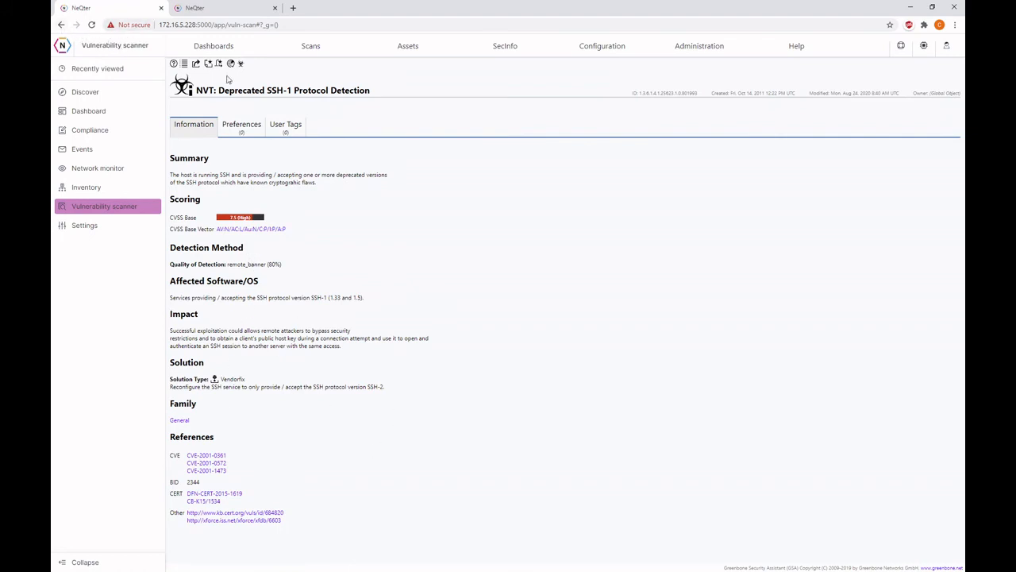
# Reopen the Monthly Scan report from Nov 13, 2020 2:14 PM UTC and identify the host IP affected by Deprecated SSH-1 Protocol Detection.
pyautogui.click(61, 24)
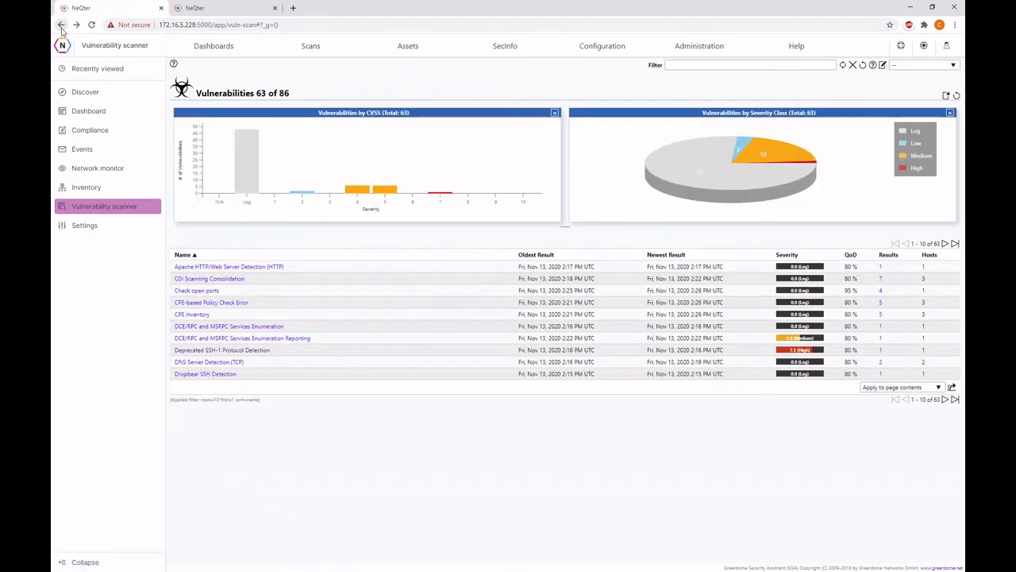
pyautogui.moveTo(313, 51)
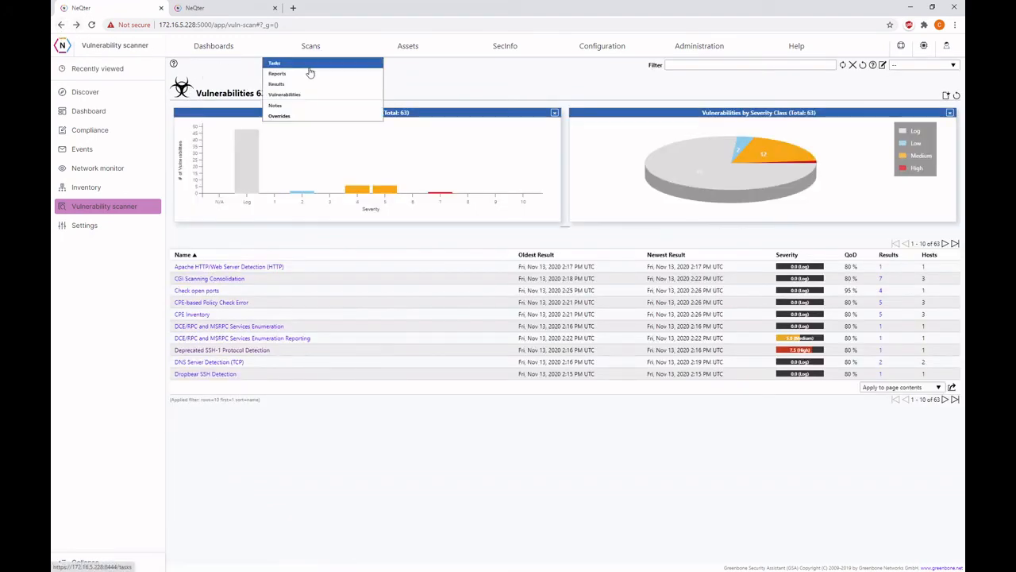
pyautogui.click(310, 73)
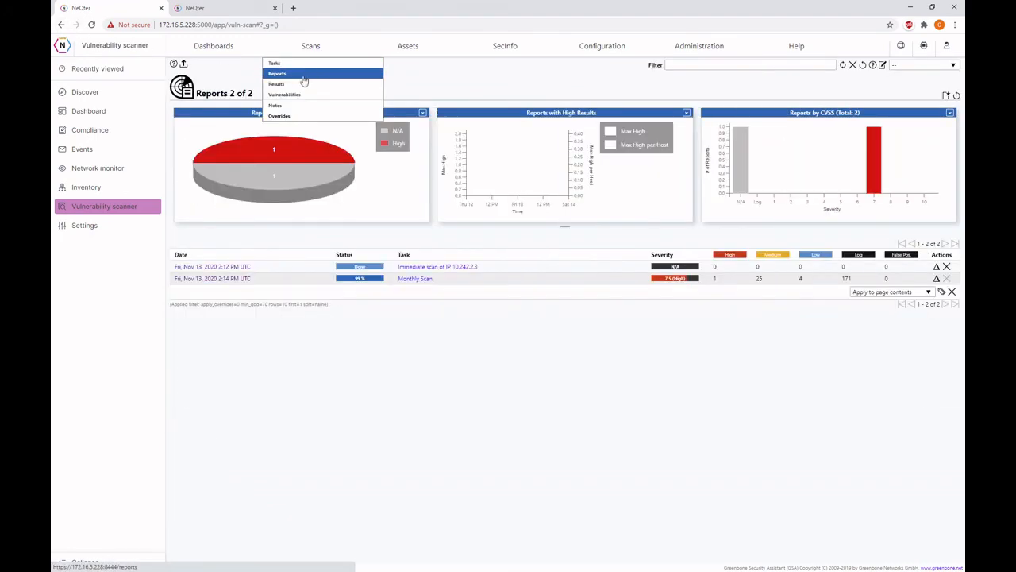
pyautogui.click(224, 278)
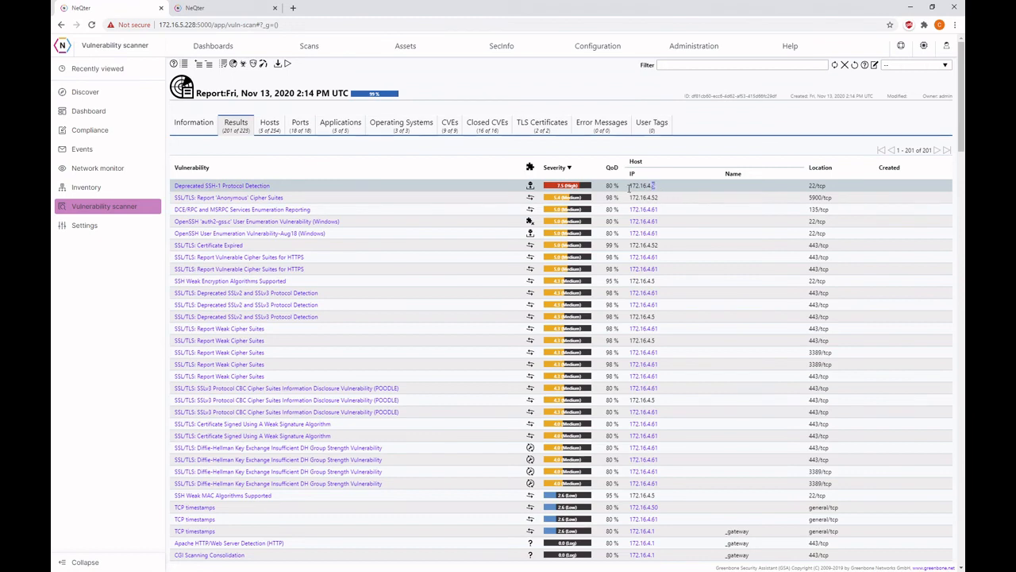
pyautogui.moveTo(656, 186); pyautogui.dragTo(630, 185)
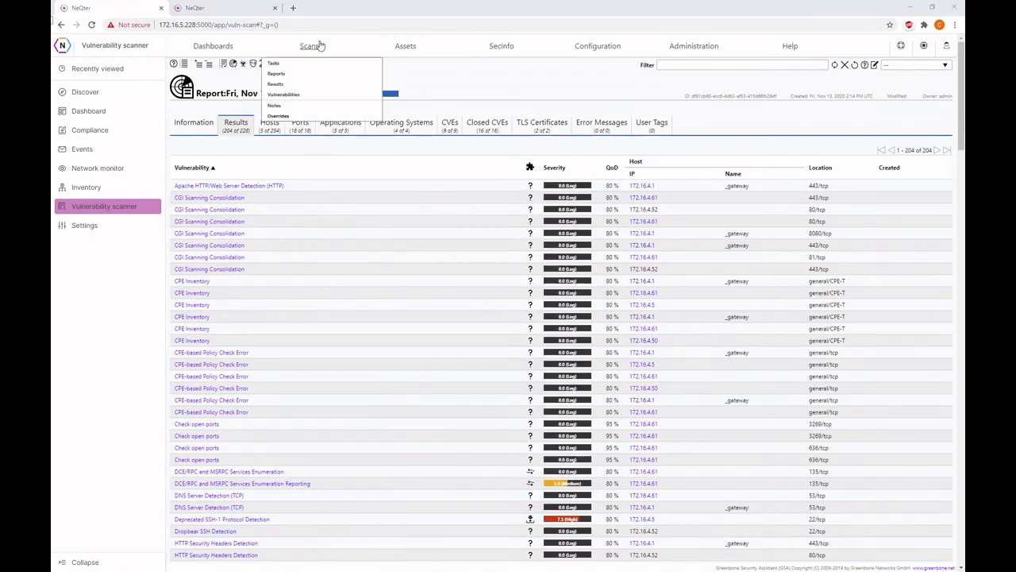
# Review the IP addresses and topology in the hosts overview, and open the operating systems overview.
pyautogui.click(398, 51)
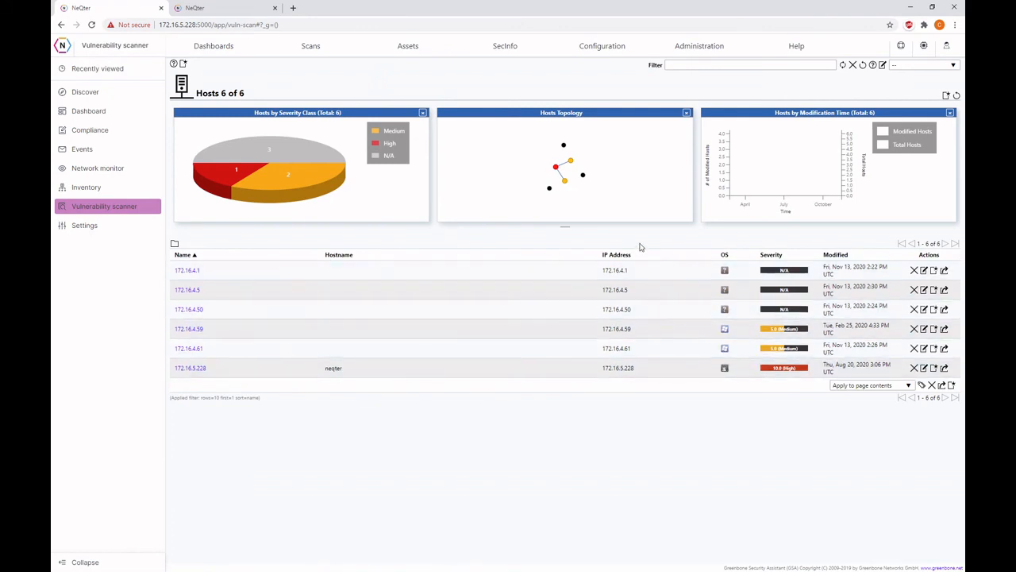
pyautogui.moveTo(654, 267); pyautogui.dragTo(565, 268)
pyautogui.moveTo(630, 295); pyautogui.dragTo(595, 327)
pyautogui.click(630, 348)
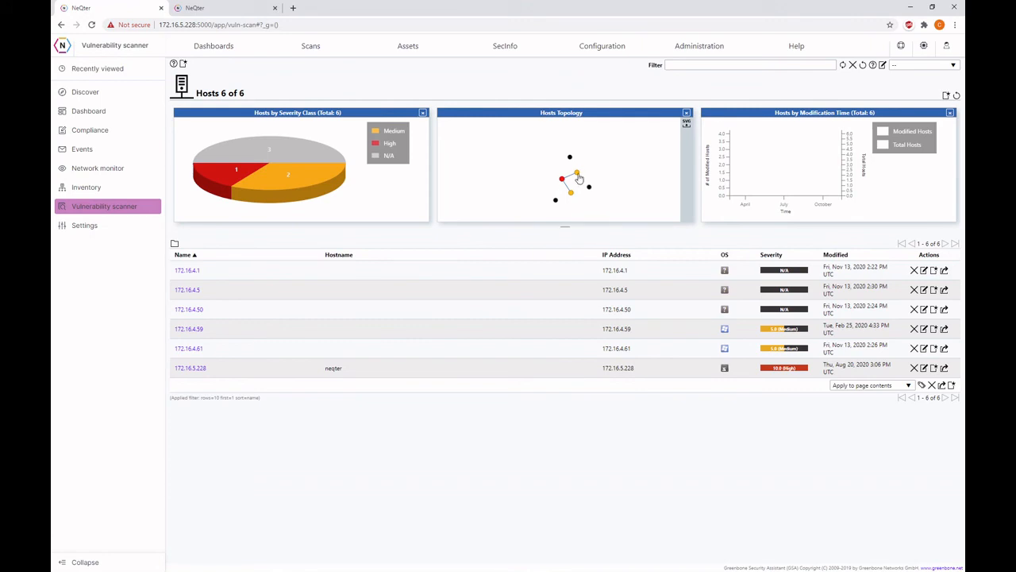
pyautogui.moveTo(405, 51)
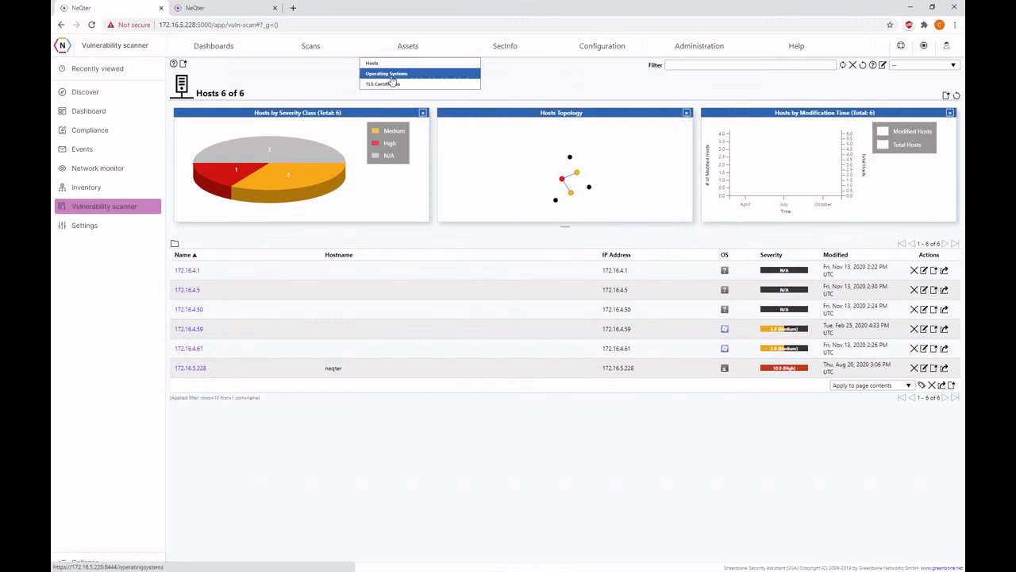
pyautogui.click(390, 75)
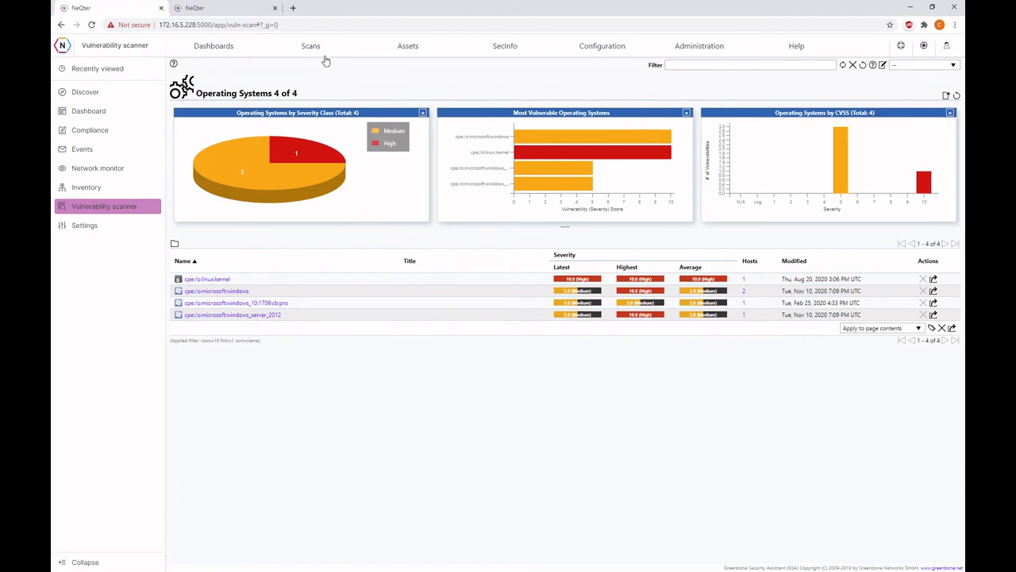
# Open the TLS certificates overview and examine the serial numbers of the listed certificates.
pyautogui.moveTo(331, 50)
pyautogui.moveTo(387, 52)
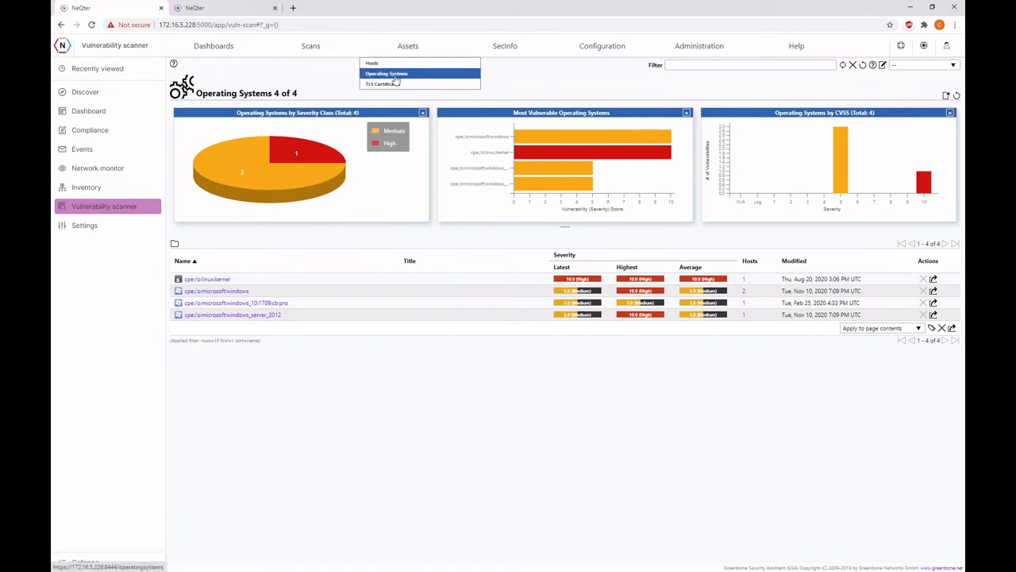
pyautogui.click(398, 86)
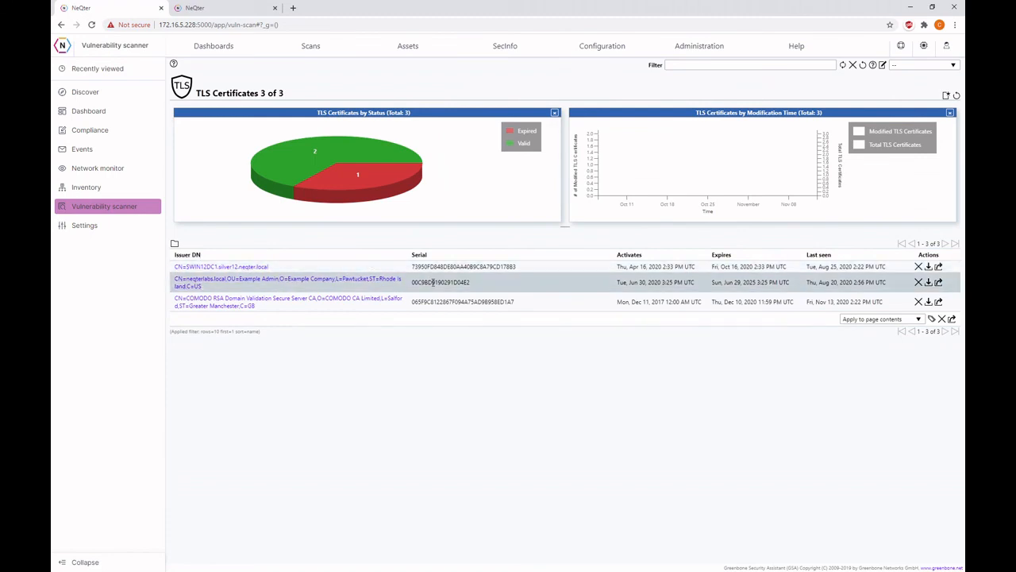
pyautogui.moveTo(525, 289); pyautogui.dragTo(324, 293)
pyautogui.click(485, 274)
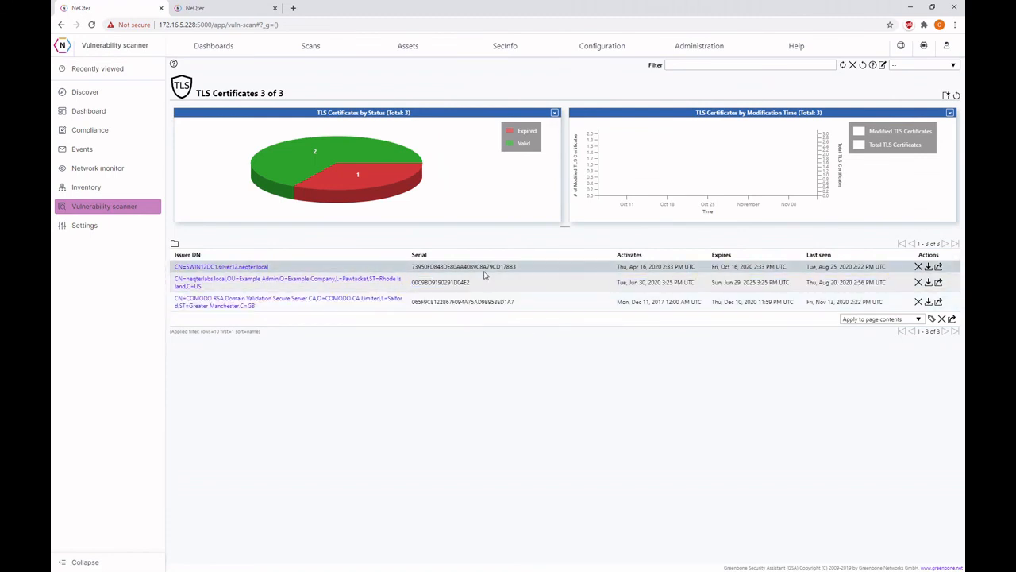
pyautogui.moveTo(517, 271); pyautogui.dragTo(336, 275)
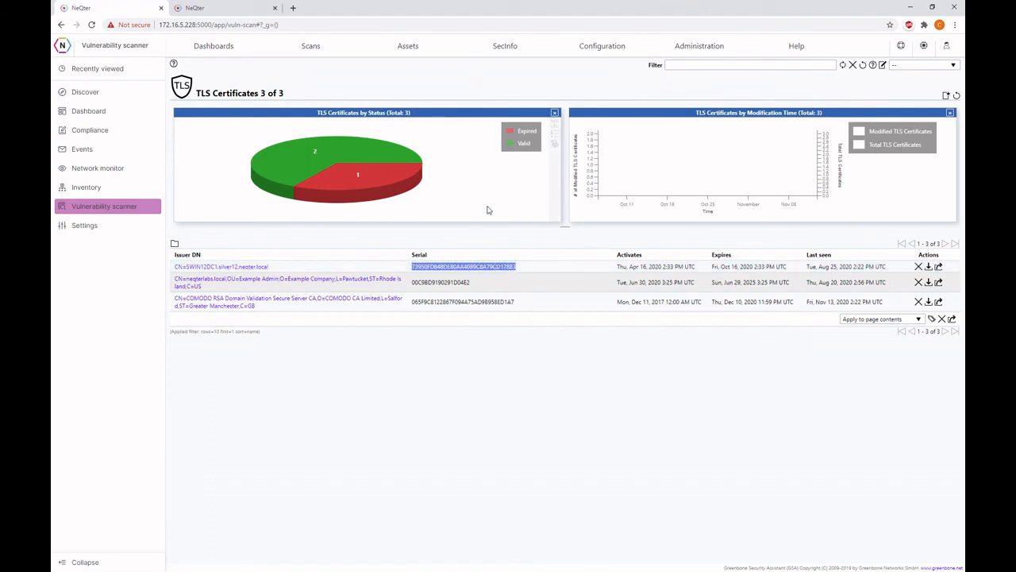
# Filter the TLS certificates by expired status and check the expiry date in the SWIN12DC1.silver12.neqter.local certificate's details.
pyautogui.click(361, 189)
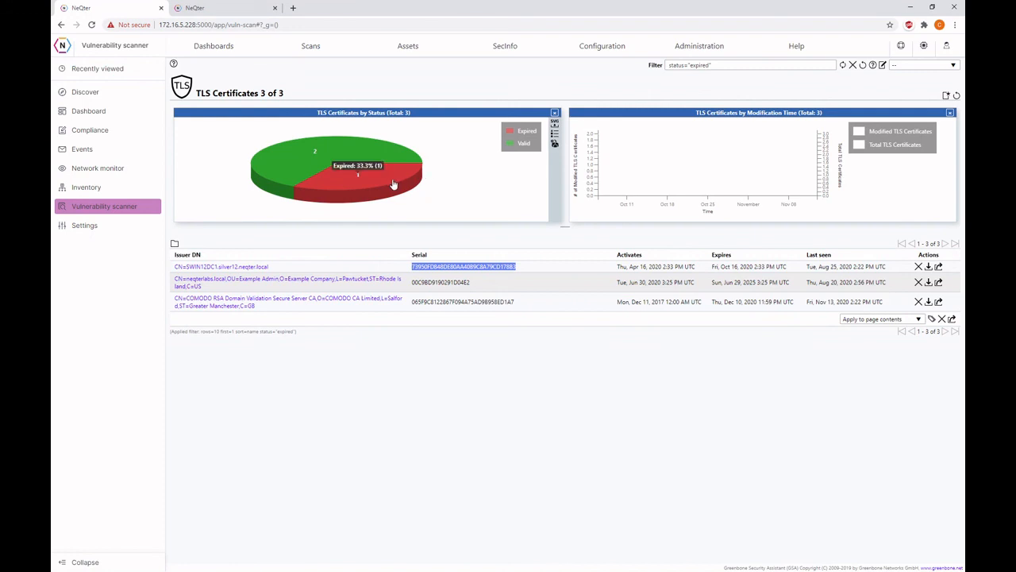
pyautogui.click(506, 318)
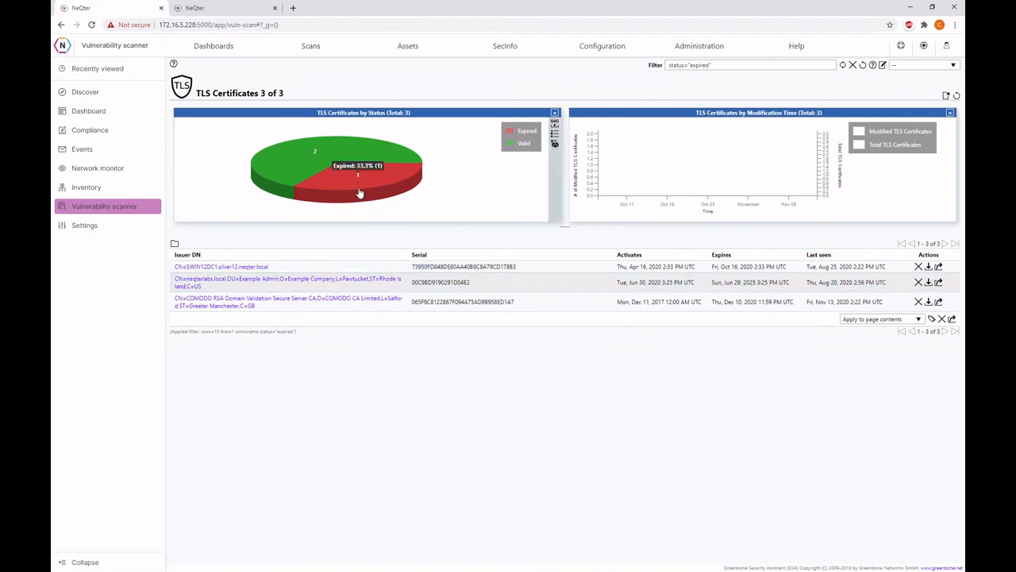
pyautogui.click(230, 270)
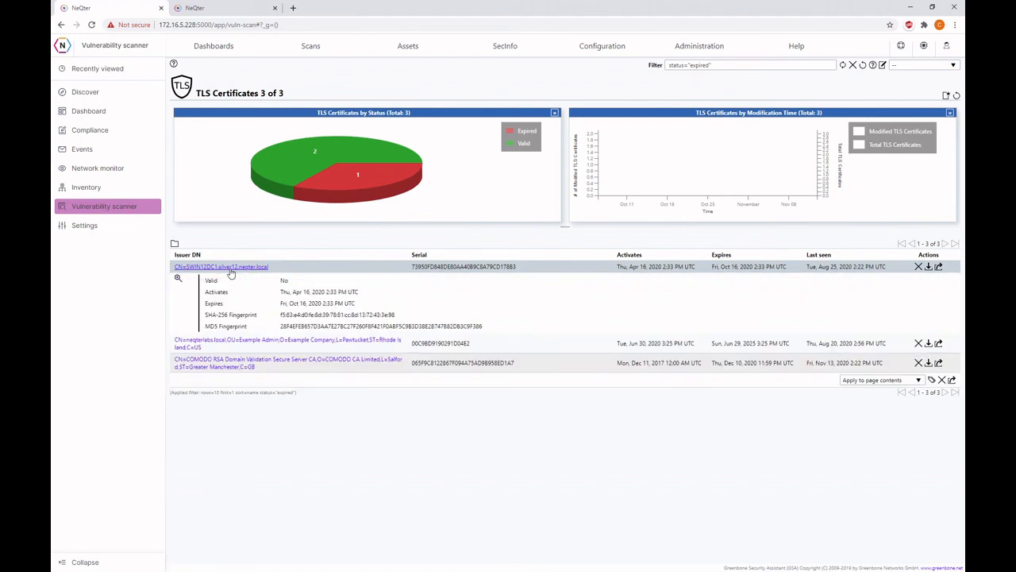
pyautogui.moveTo(269, 305); pyautogui.dragTo(368, 304)
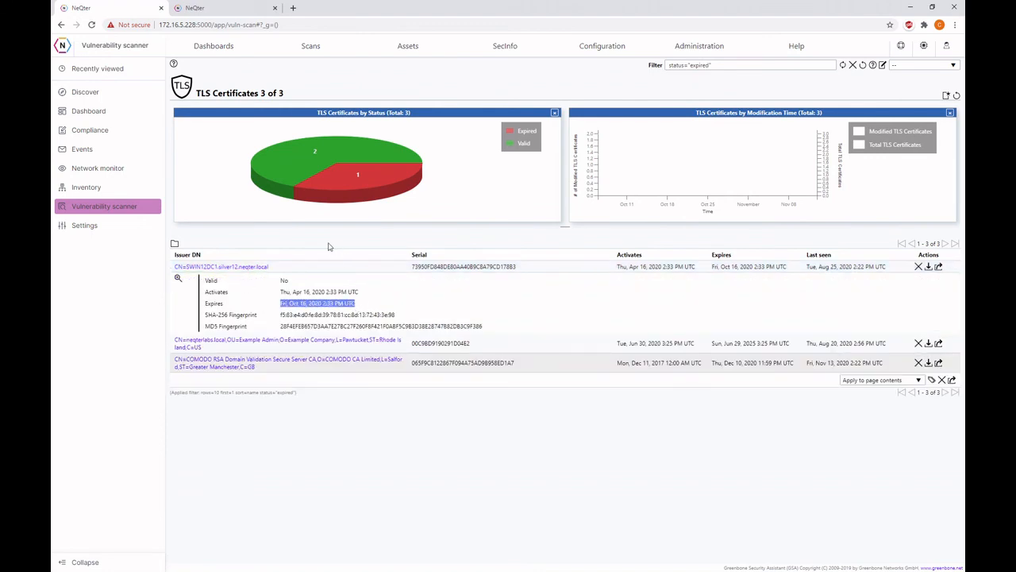
pyautogui.click(329, 268)
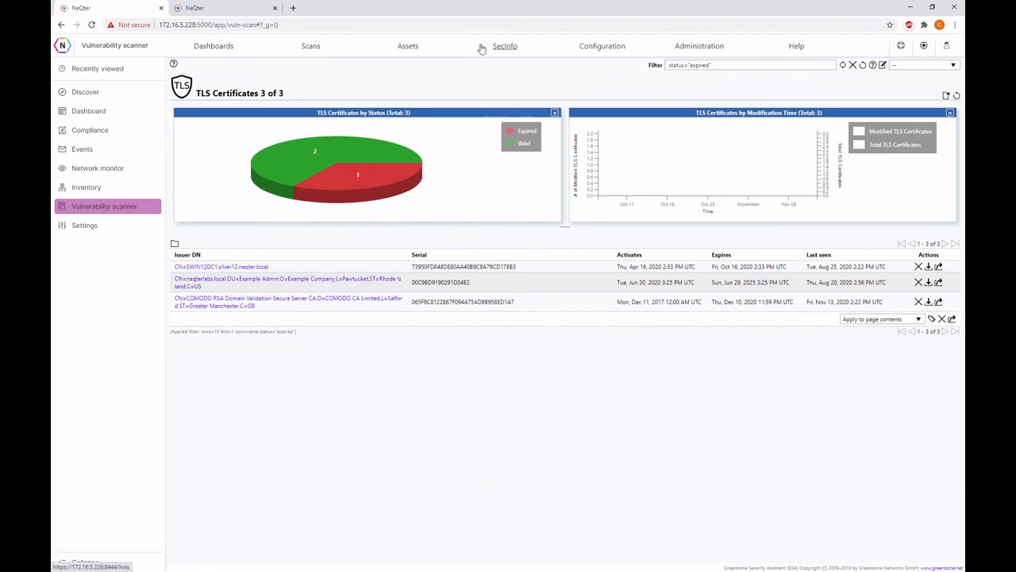
# Browse the security information lists of NVTs, CVEs and CPEs.
pyautogui.click(505, 46)
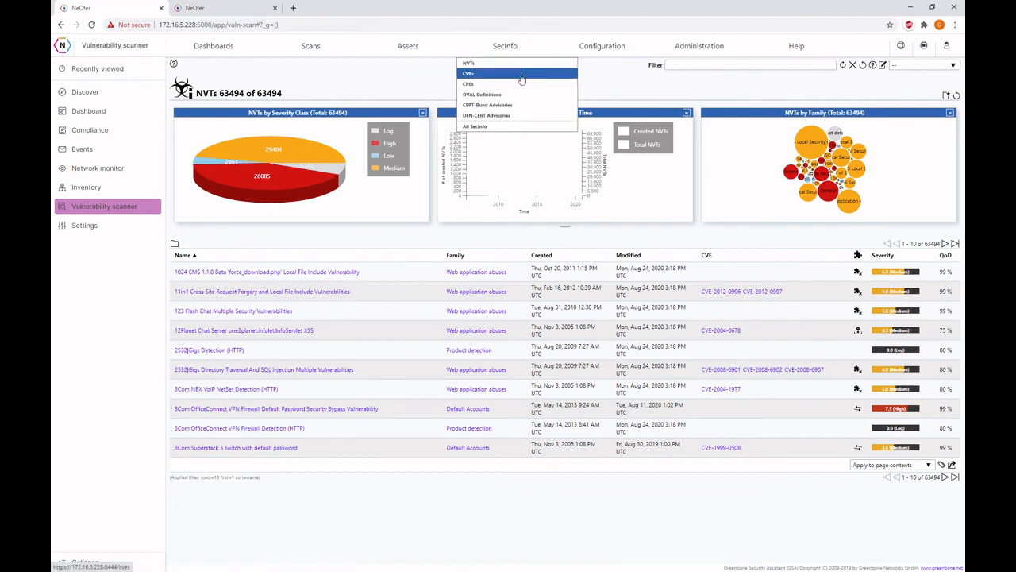
pyautogui.click(523, 73)
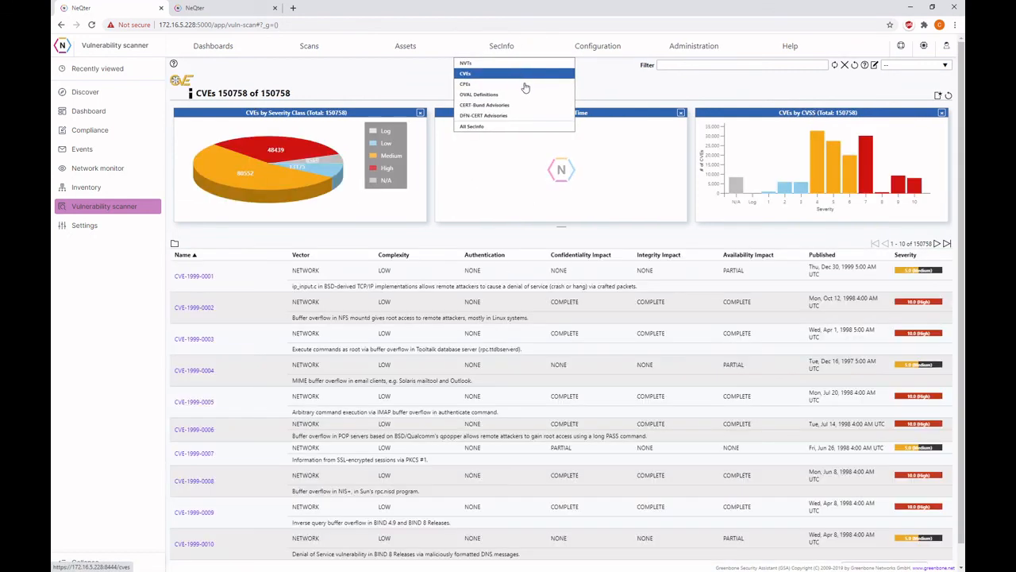
pyautogui.click(520, 83)
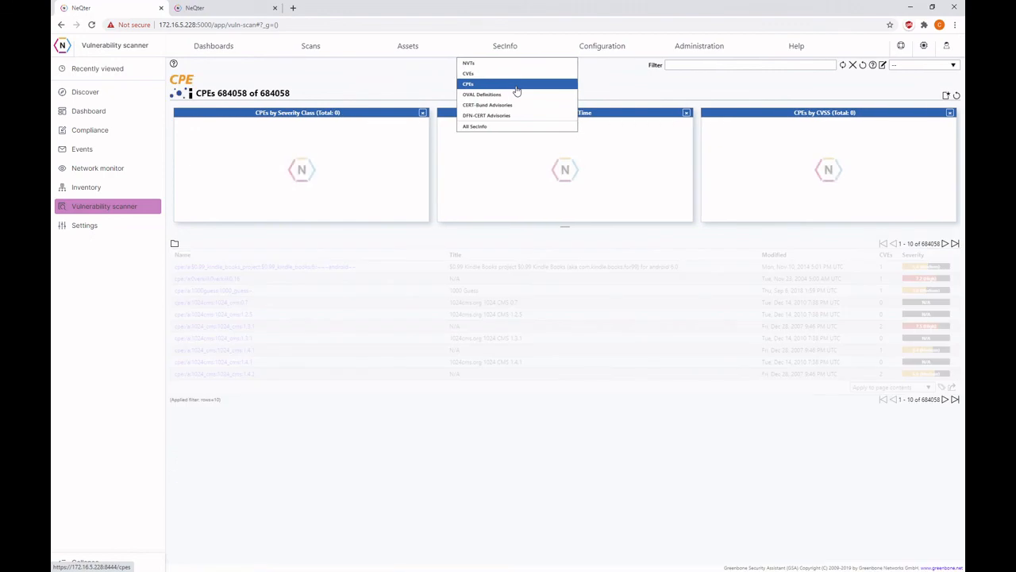
# Browse the OVAL definitions, CERT-Bund advisories and DFN-CERT advisories, ending on the list of all security information.
pyautogui.click(516, 96)
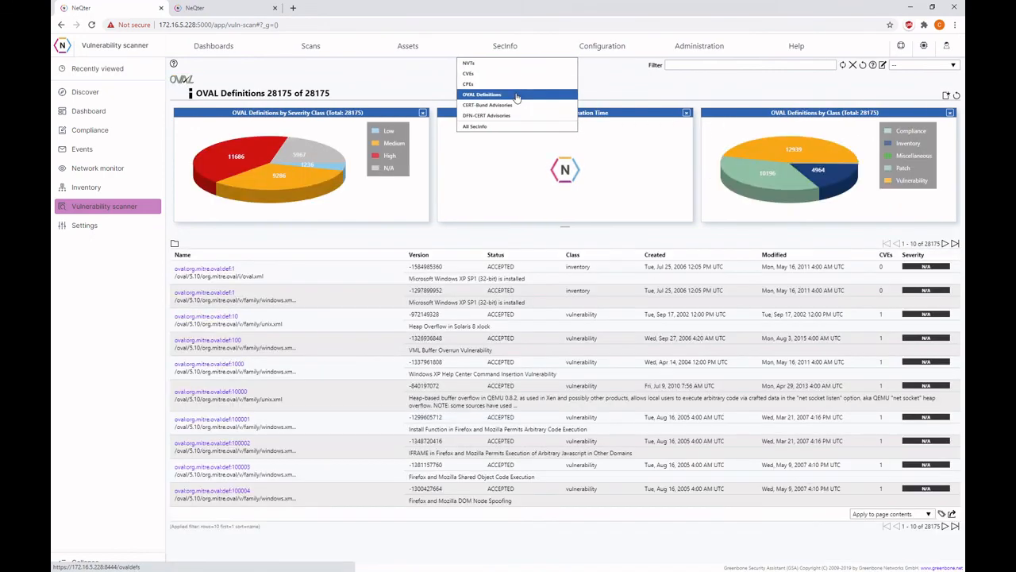
pyautogui.click(516, 104)
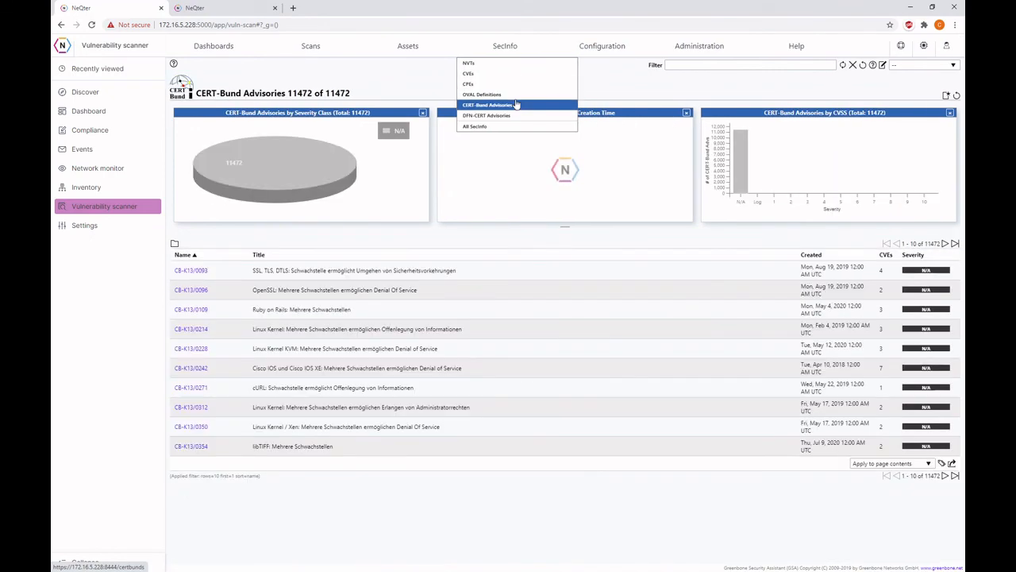
pyautogui.click(514, 115)
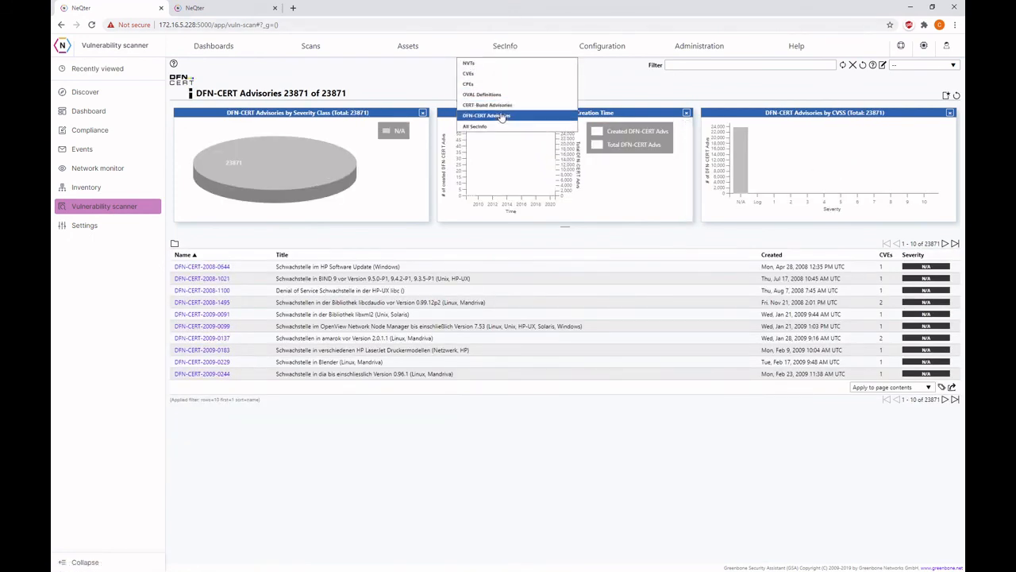
pyautogui.click(494, 126)
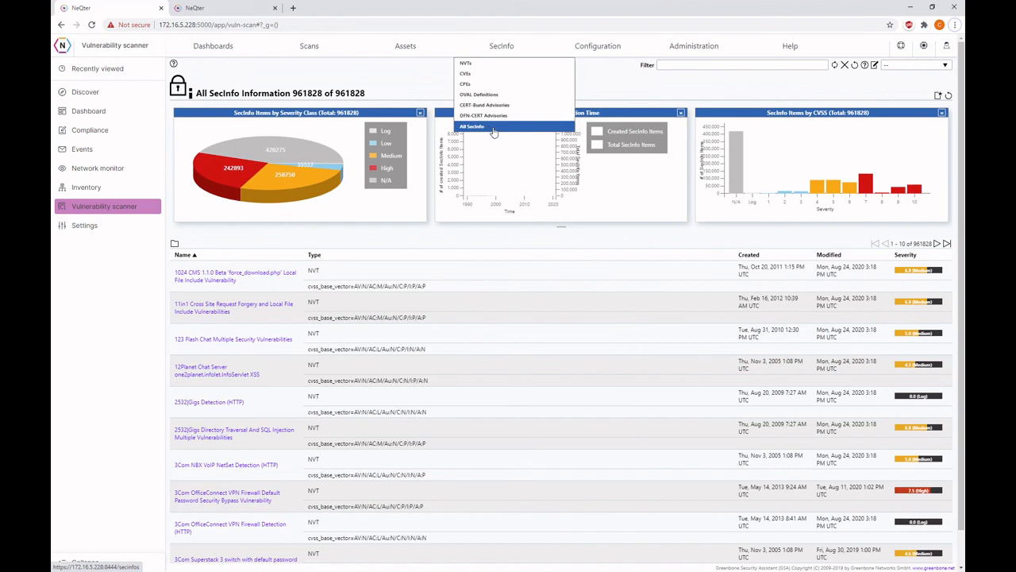
# Look over the available configuration and administration options, and open the Greenbone user manual.
pyautogui.moveTo(615, 46)
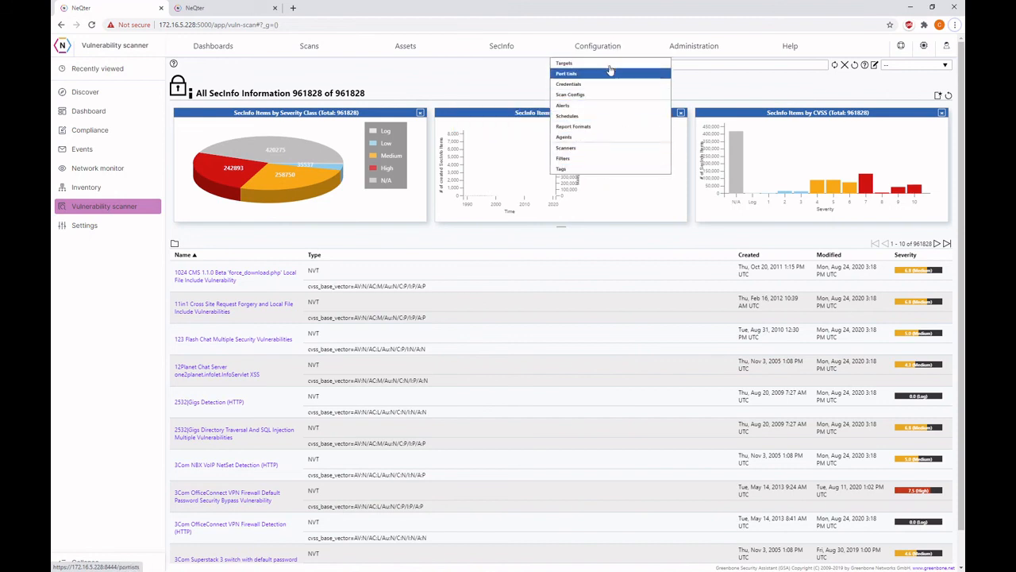
pyautogui.moveTo(685, 47)
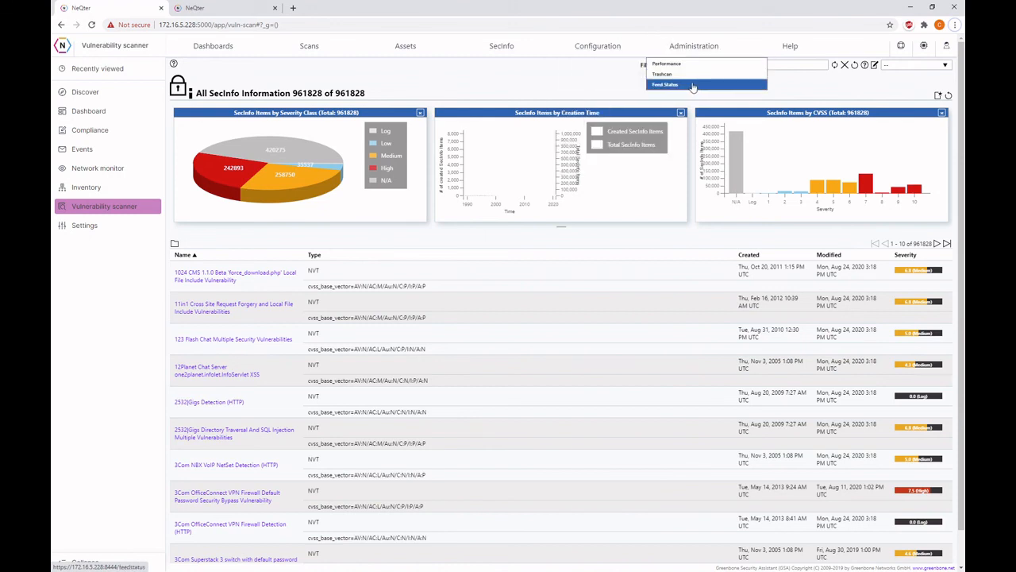
pyautogui.moveTo(800, 56)
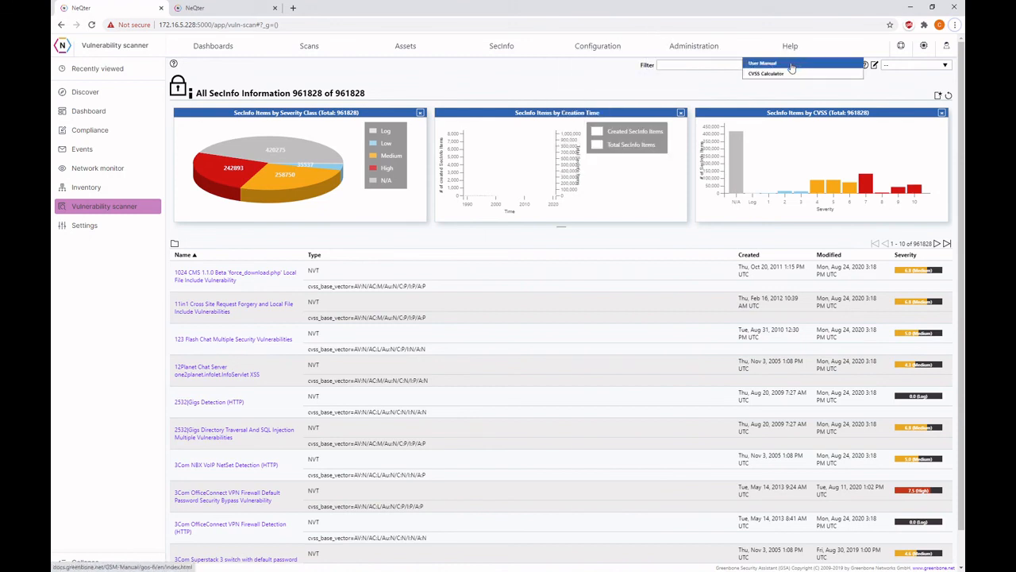
pyautogui.click(791, 67)
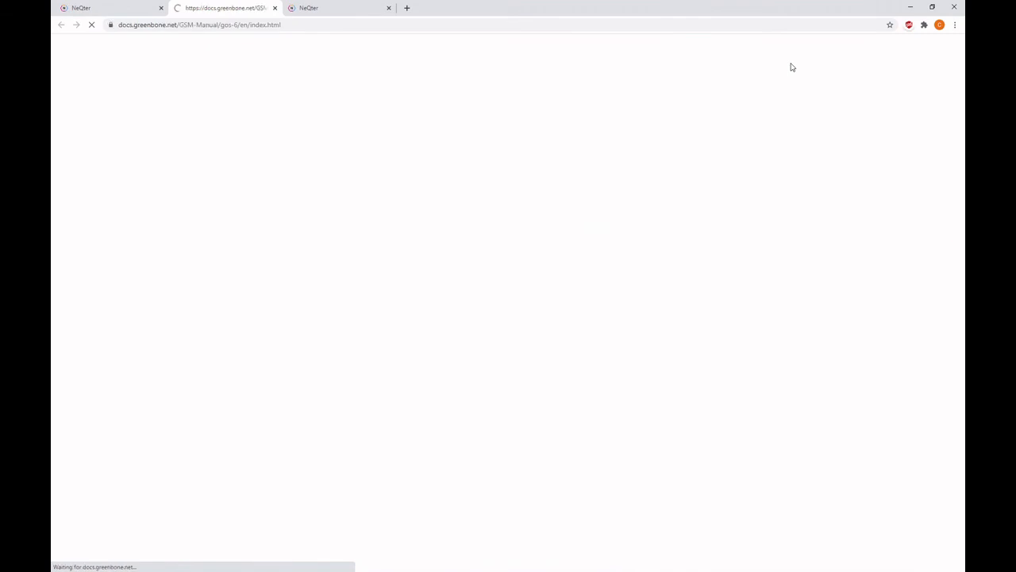